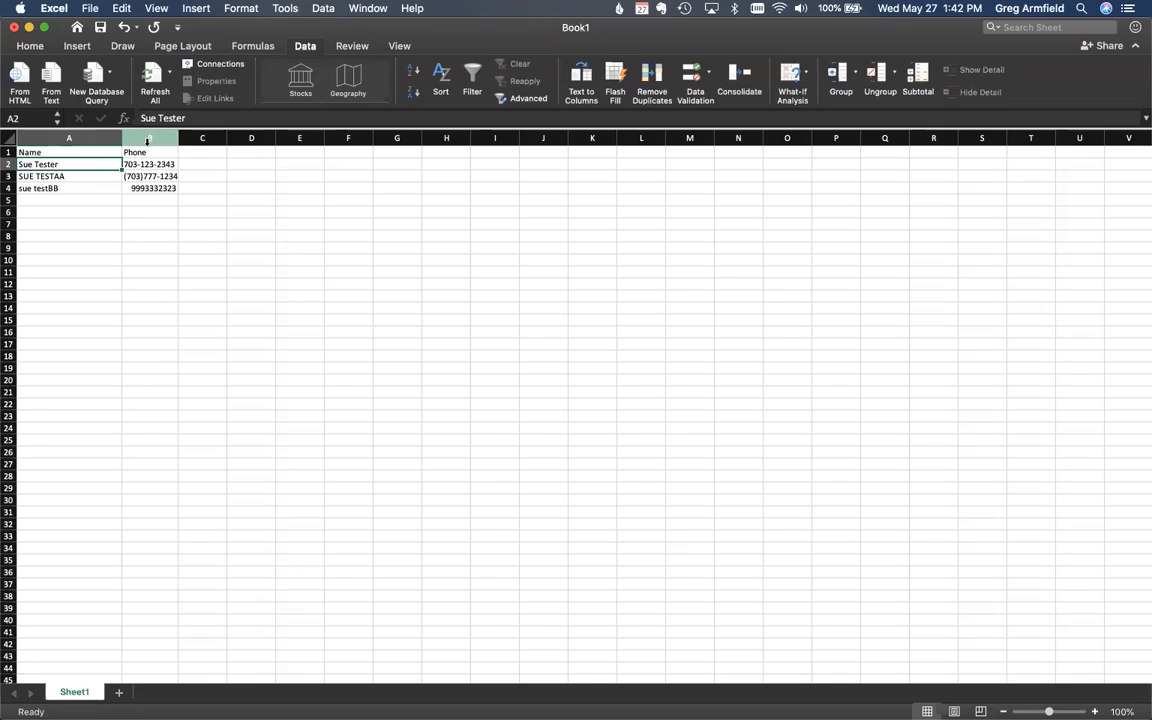
Examine the differing capitalization of the entries in the Name column
left_click(70, 177)
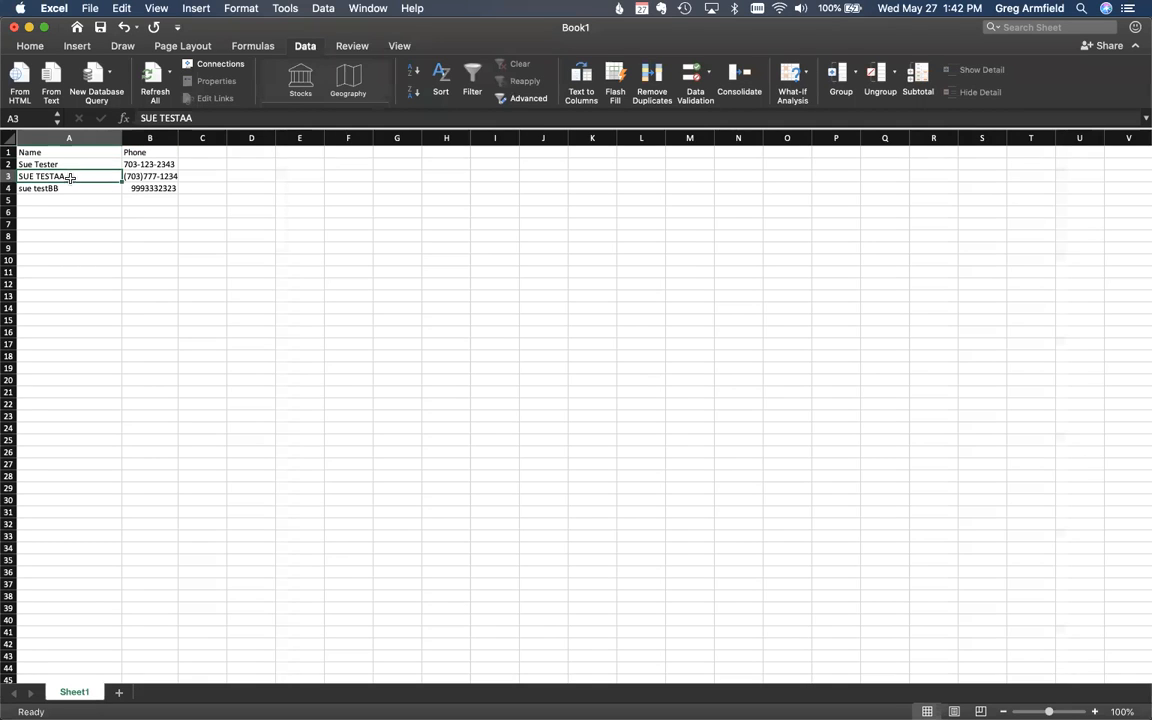
left_click(68, 162)
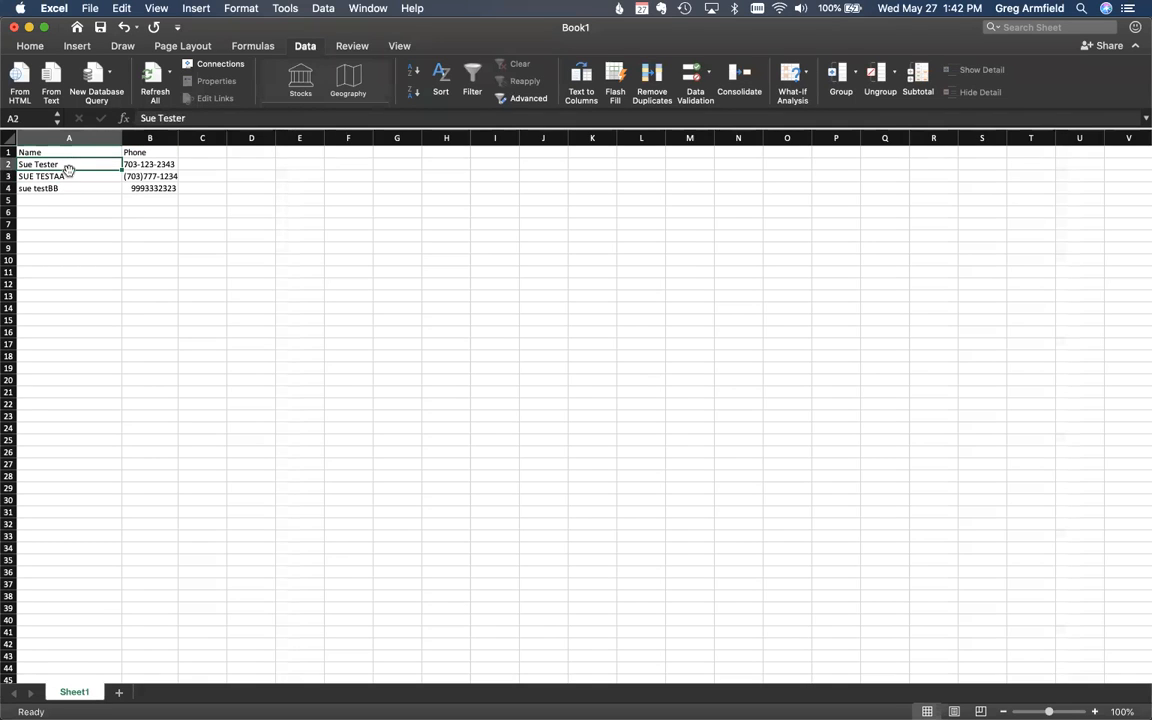
left_click(67, 177)
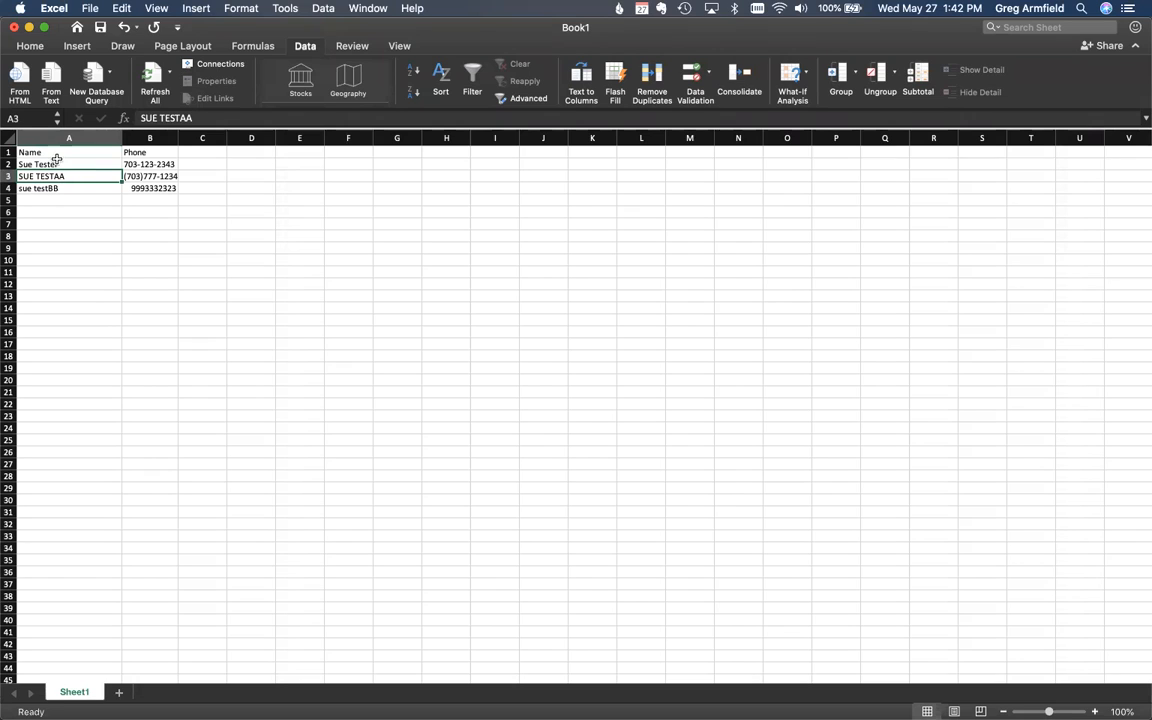
left_click_drag(57, 152, 54, 201)
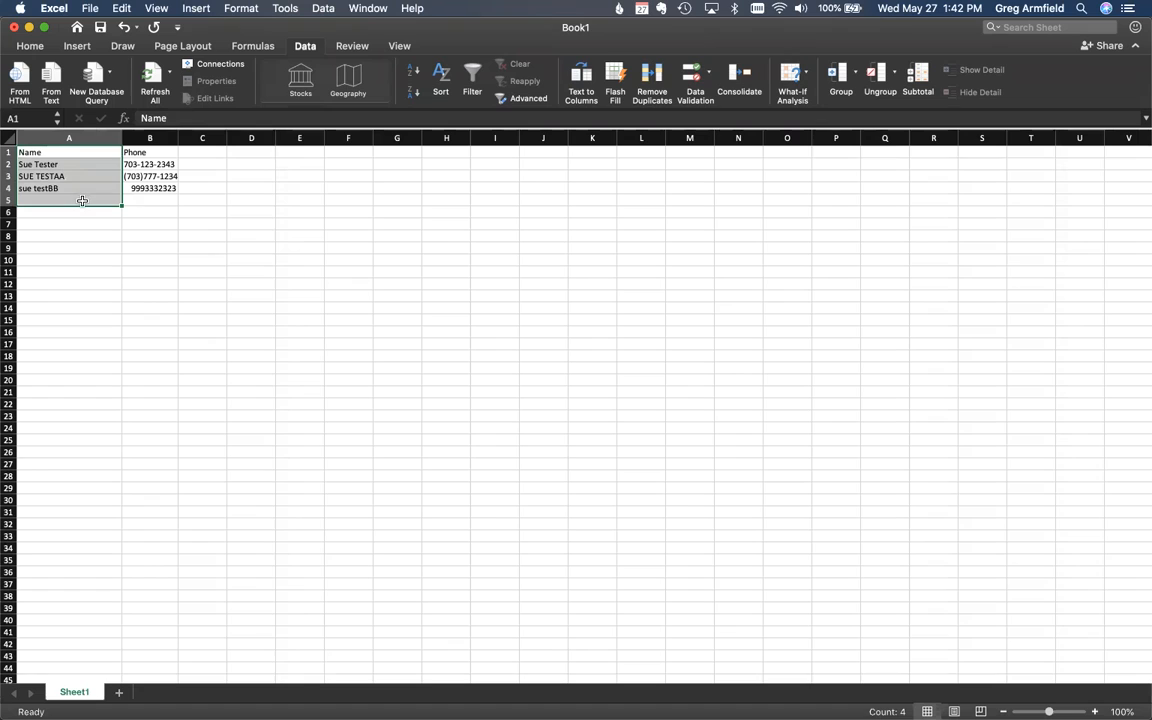
left_click(55, 191)
left_click(30, 177)
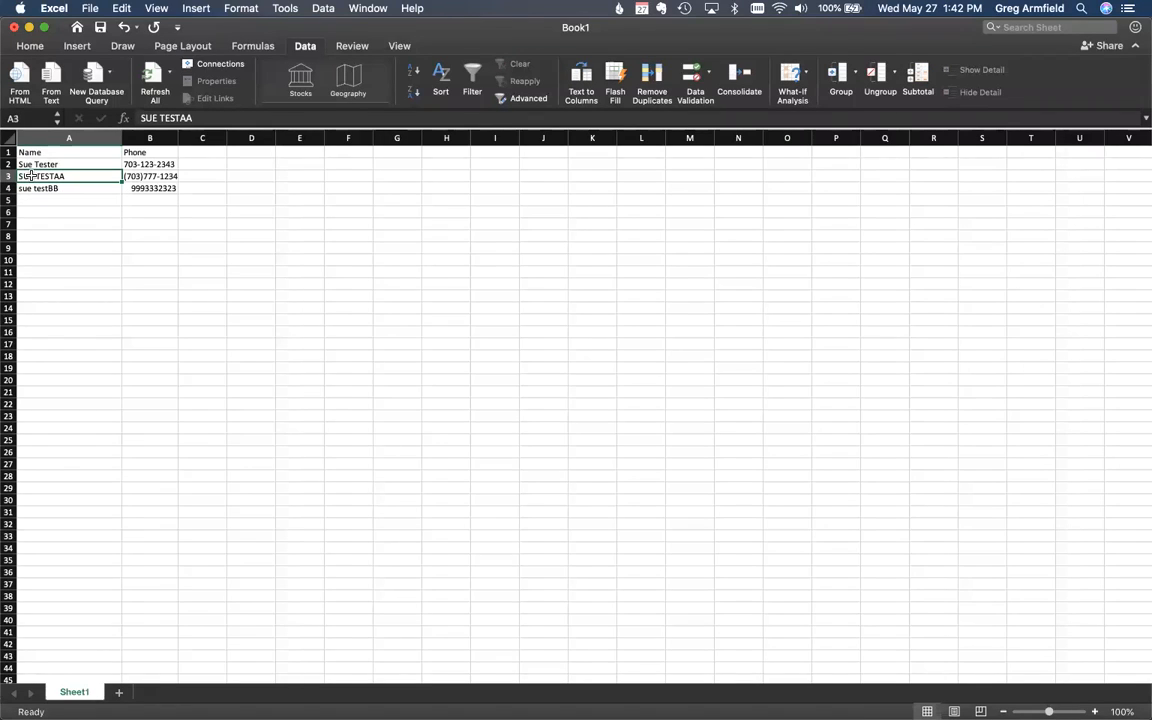
left_click(65, 190)
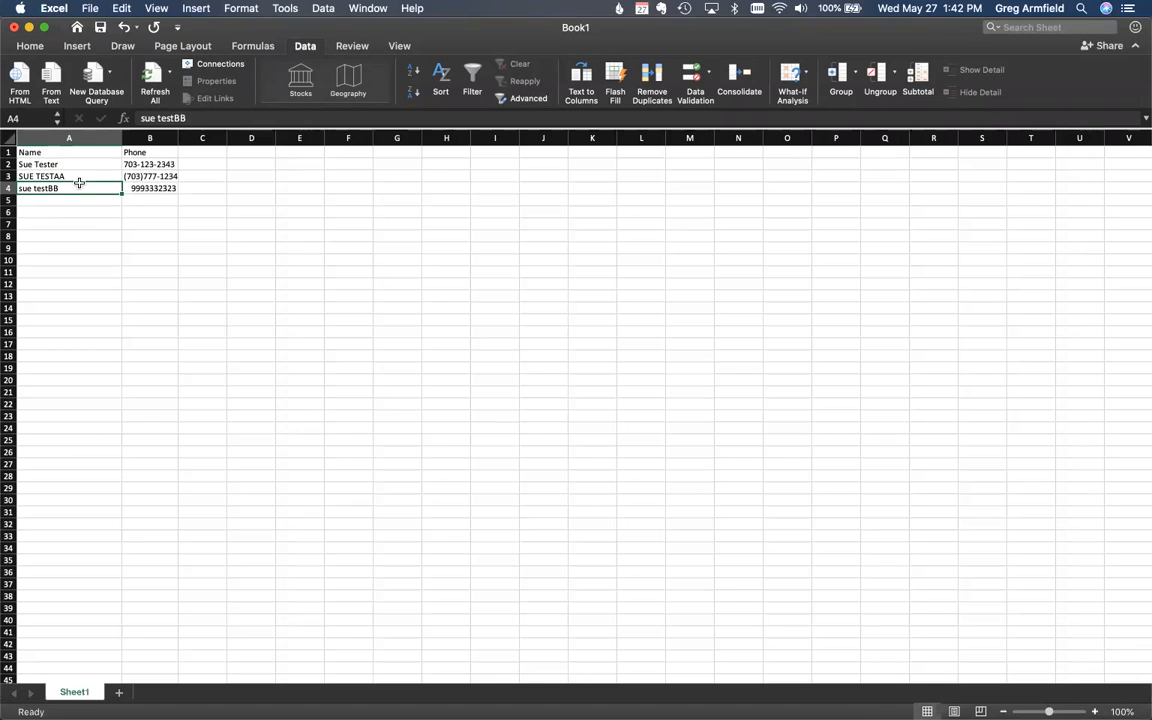
Insert six blank columns between the Name and Phone columns
right_click(147, 138)
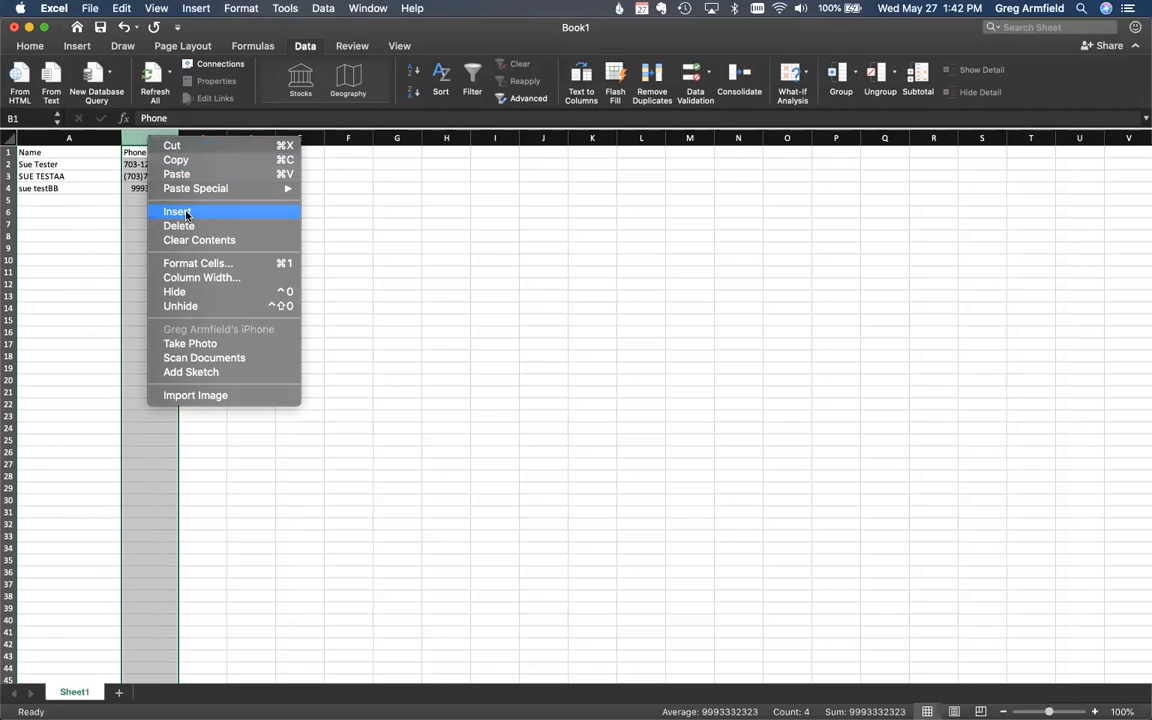
left_click(185, 213)
right_click(177, 142)
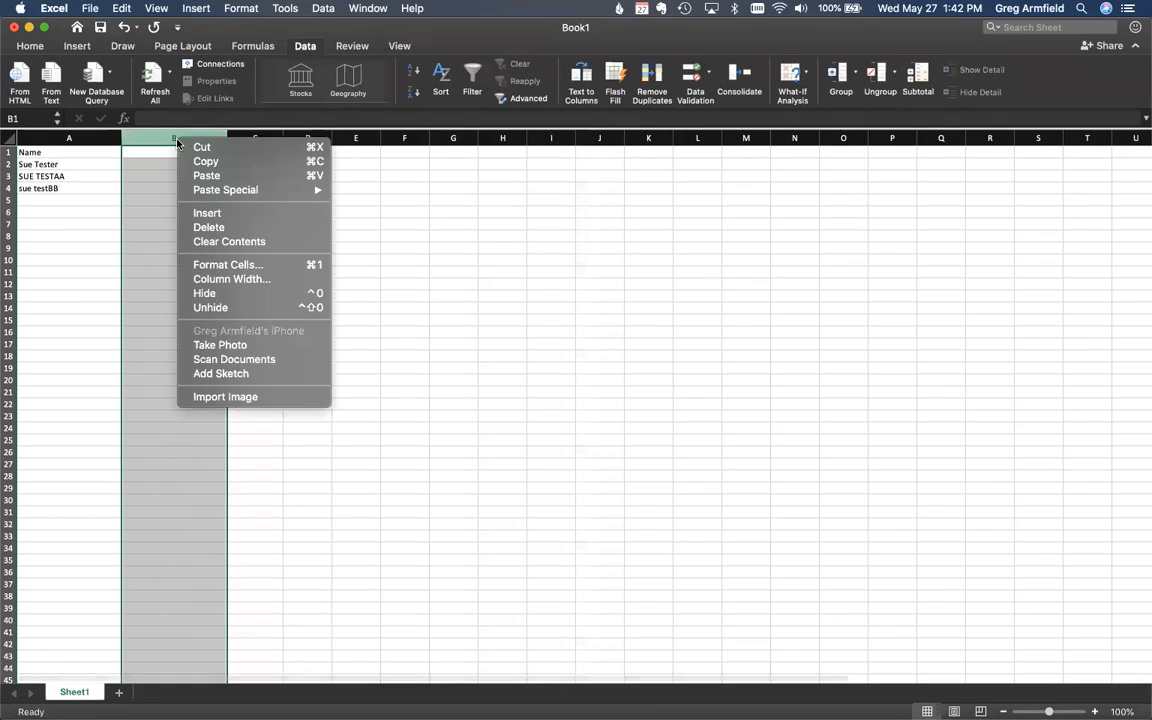
left_click(200, 213)
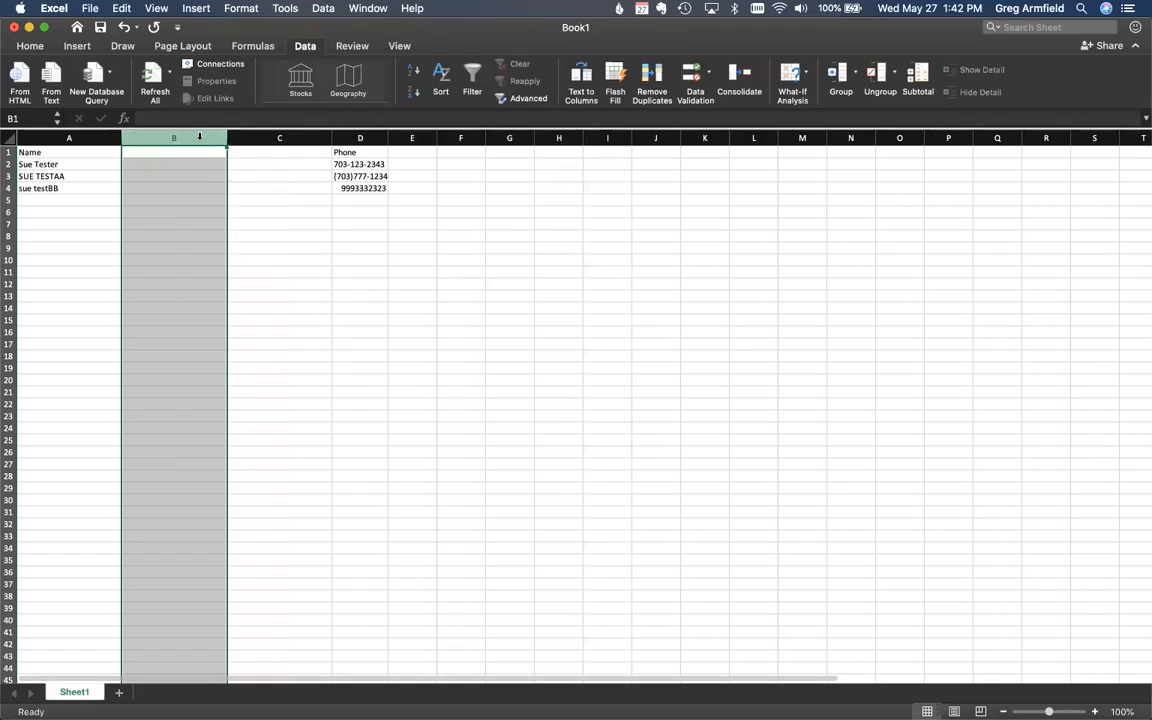
right_click(199, 137)
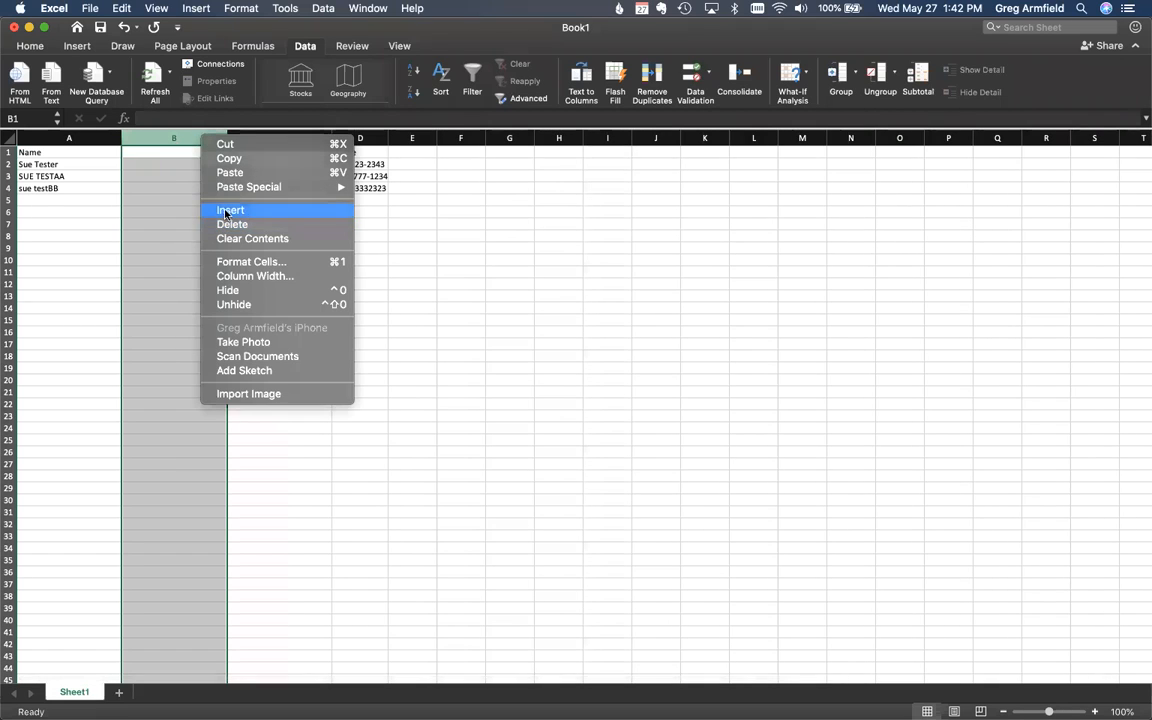
left_click(226, 210)
right_click(193, 136)
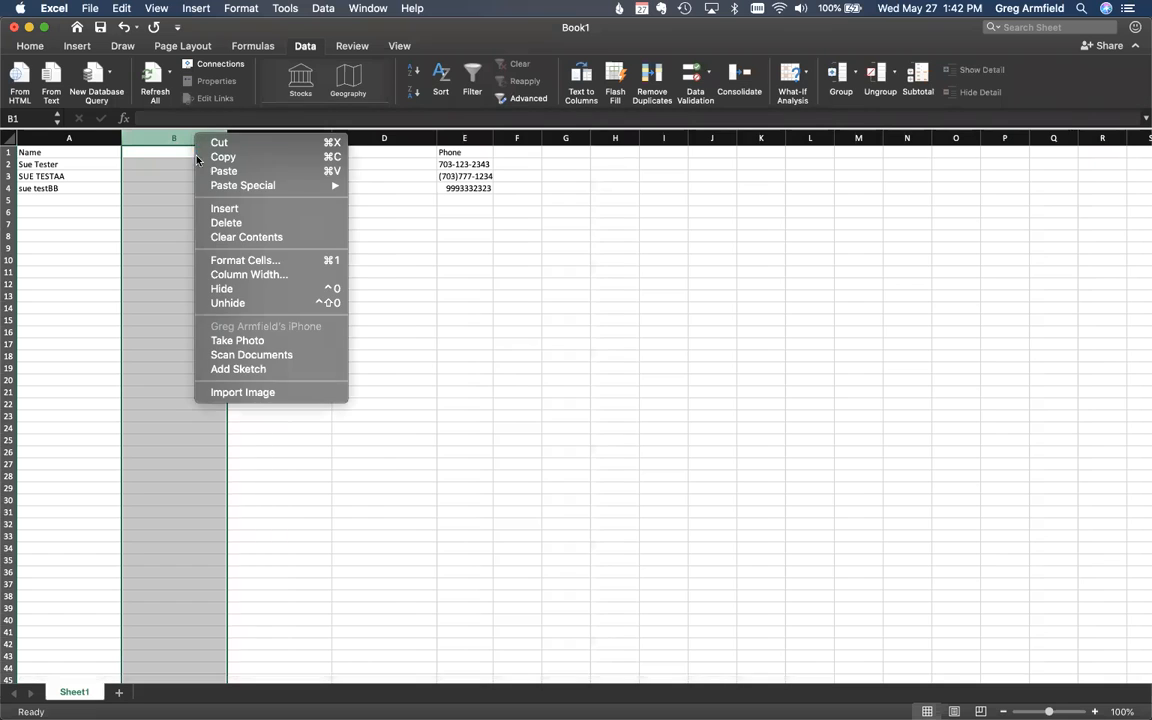
left_click(220, 209)
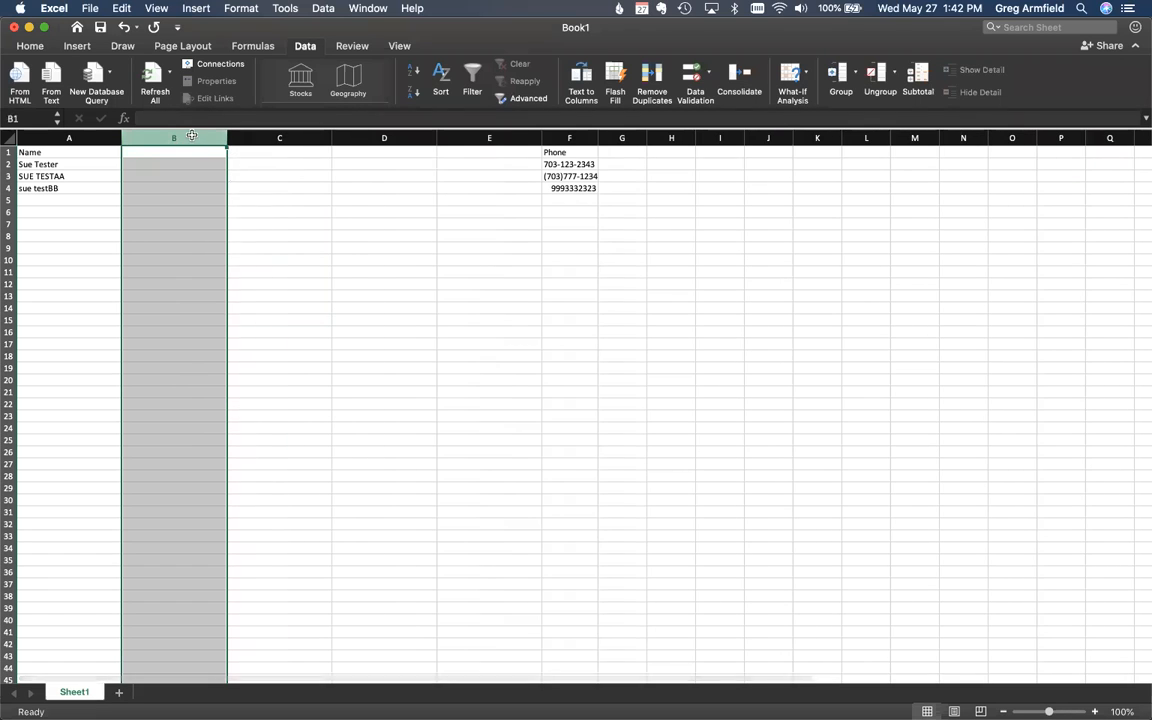
right_click(191, 136)
left_click(212, 208)
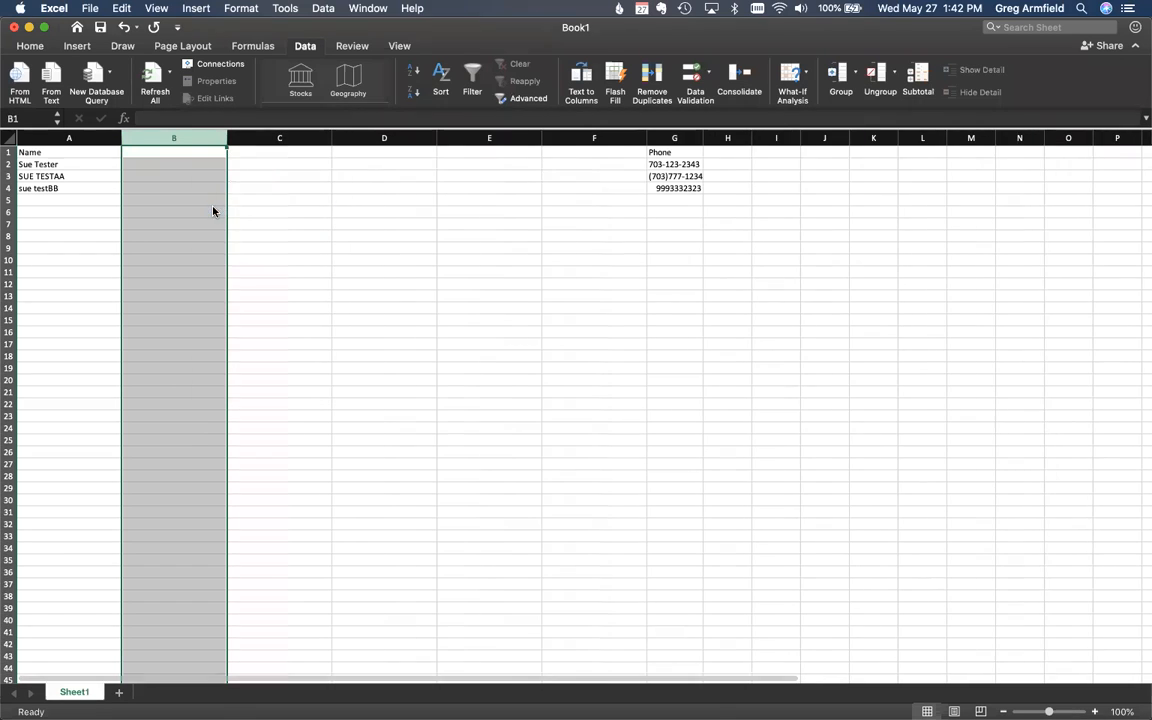
right_click(202, 136)
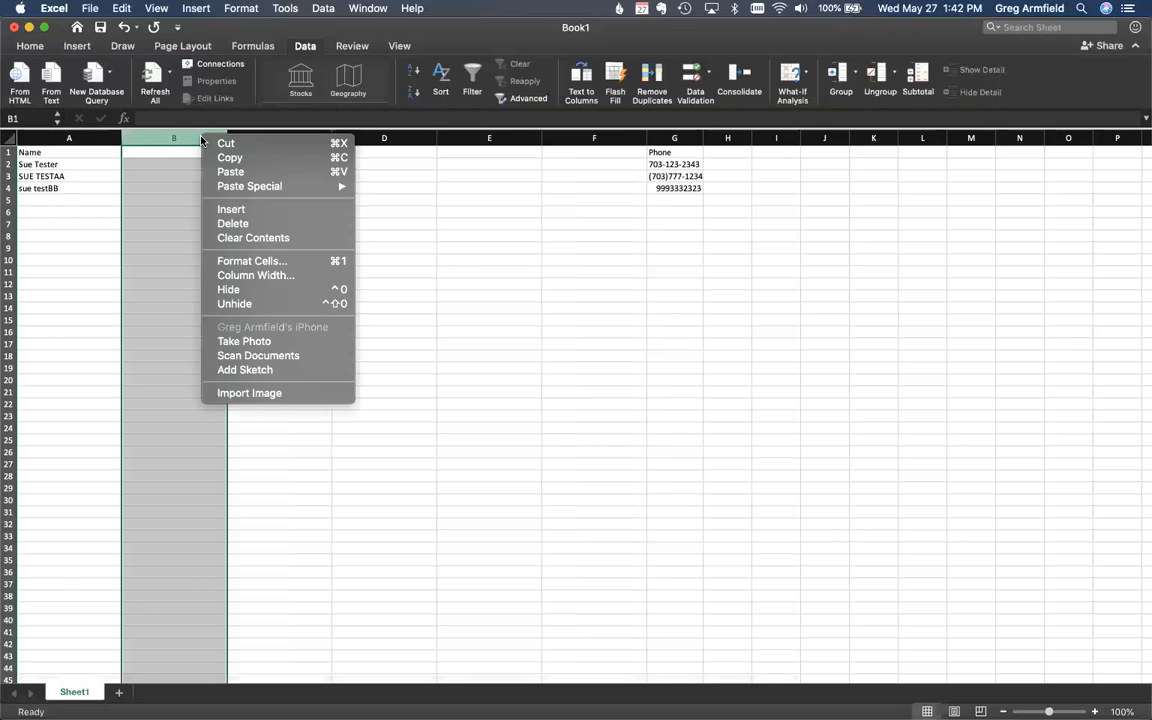
left_click(225, 212)
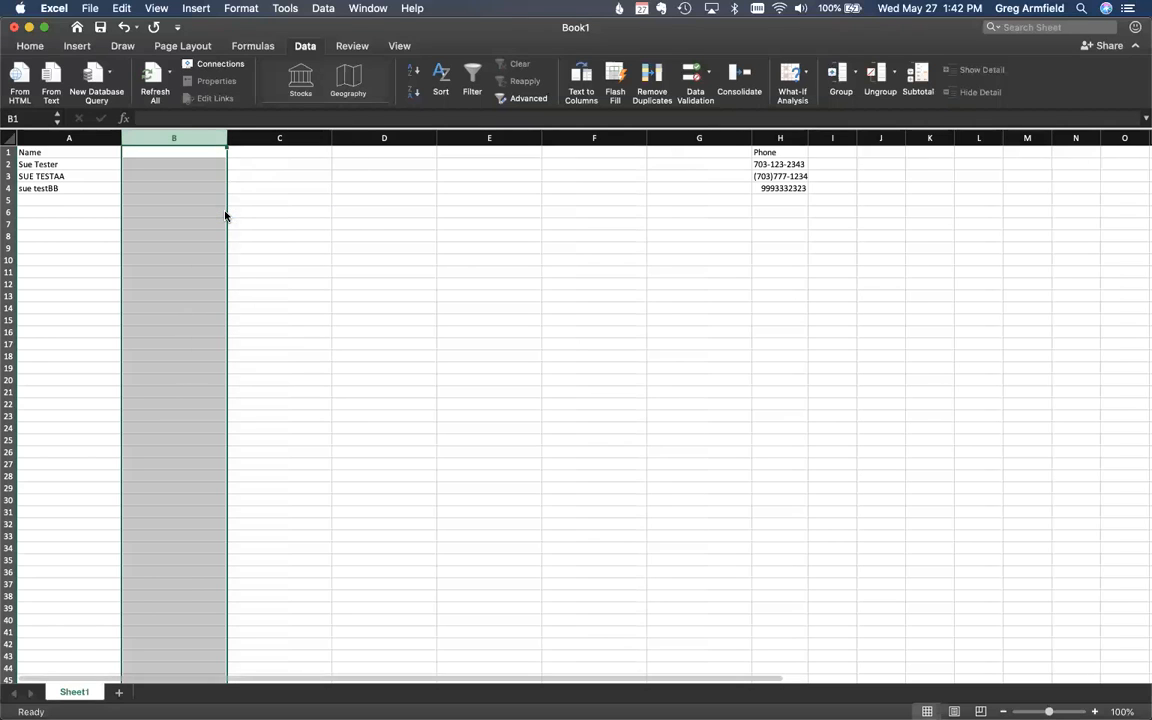
Split column A with Text to Columns as delimited data, using a space delimiter and treating consecutive delimiters as one
left_click(79, 171)
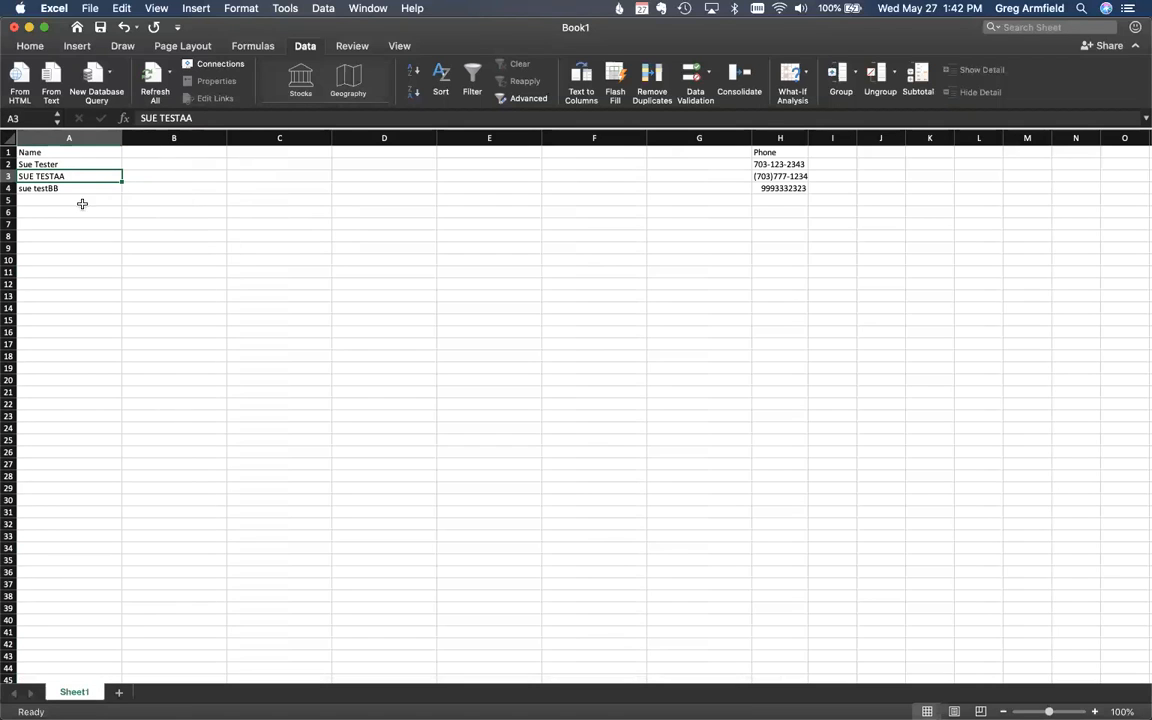
left_click(69, 139)
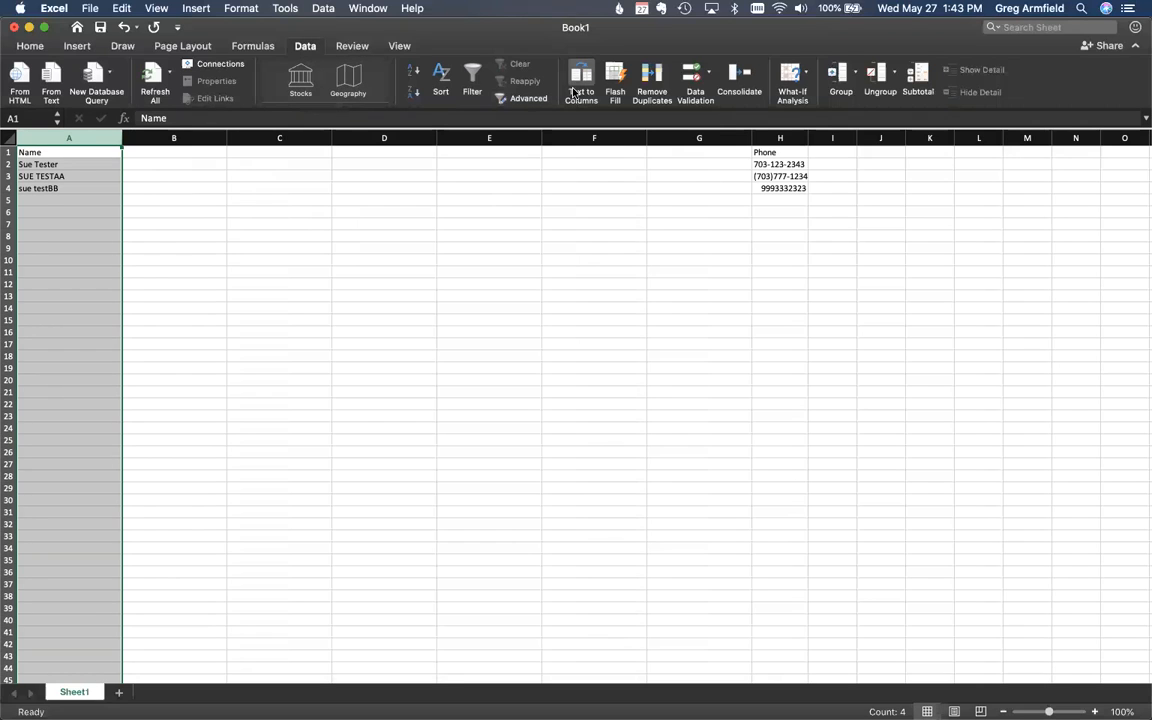
left_click(320, 9)
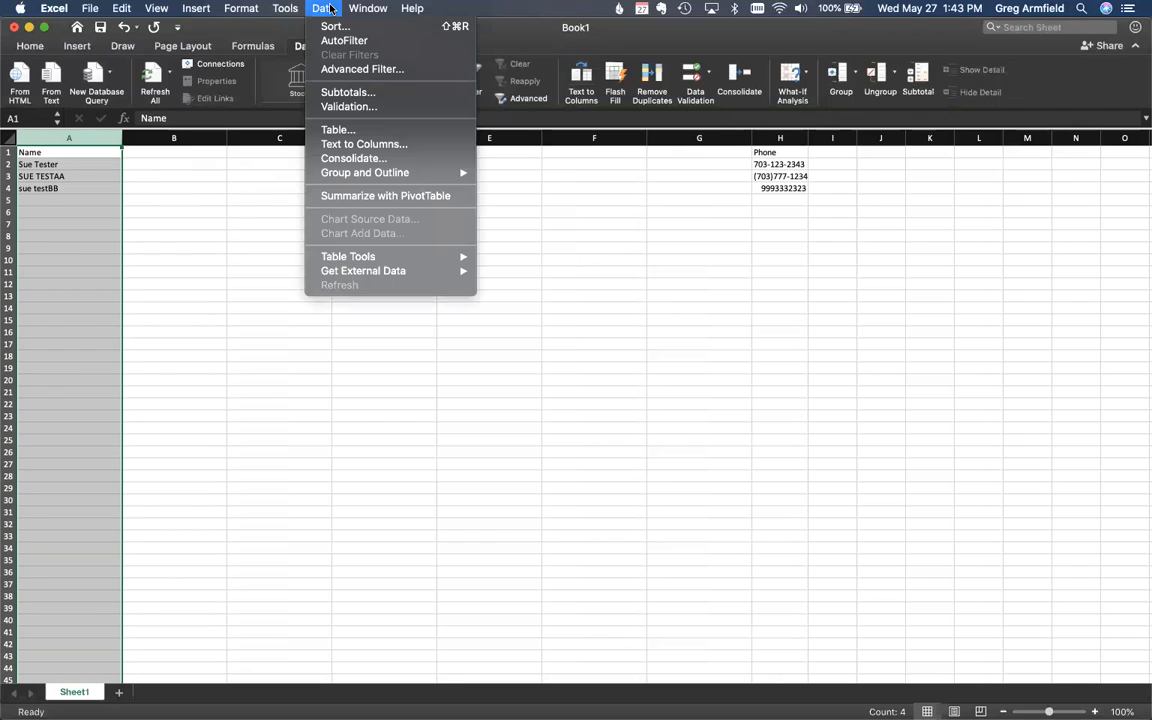
left_click(338, 144)
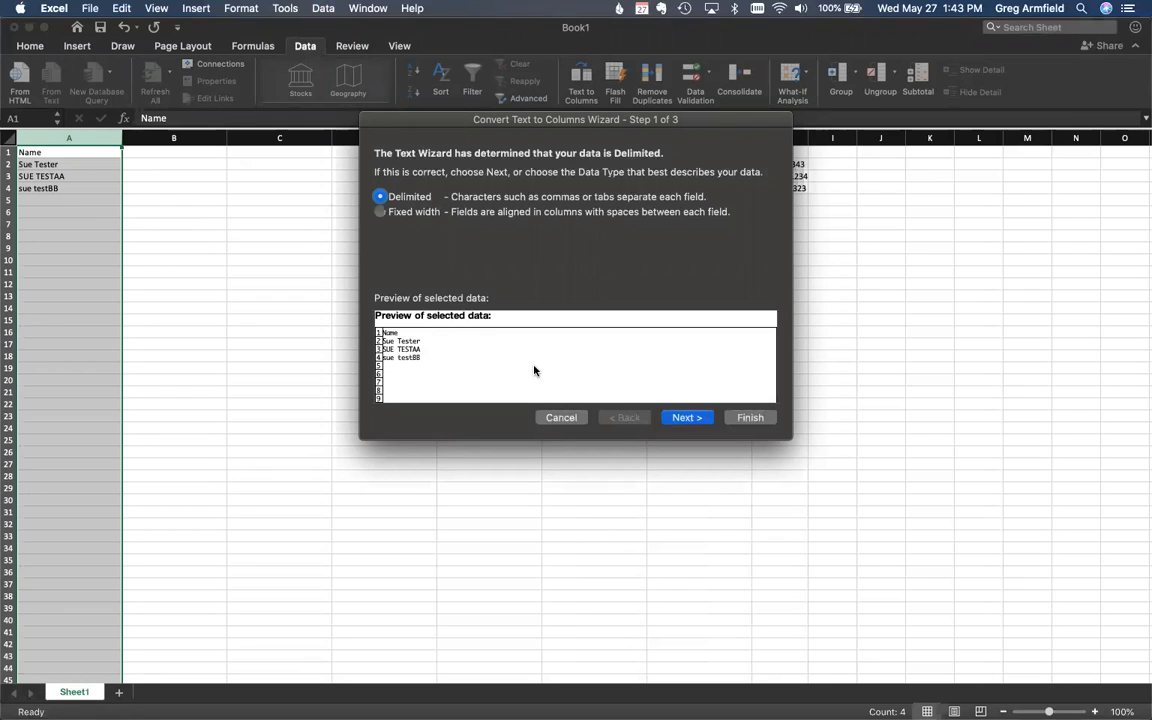
left_click(688, 415)
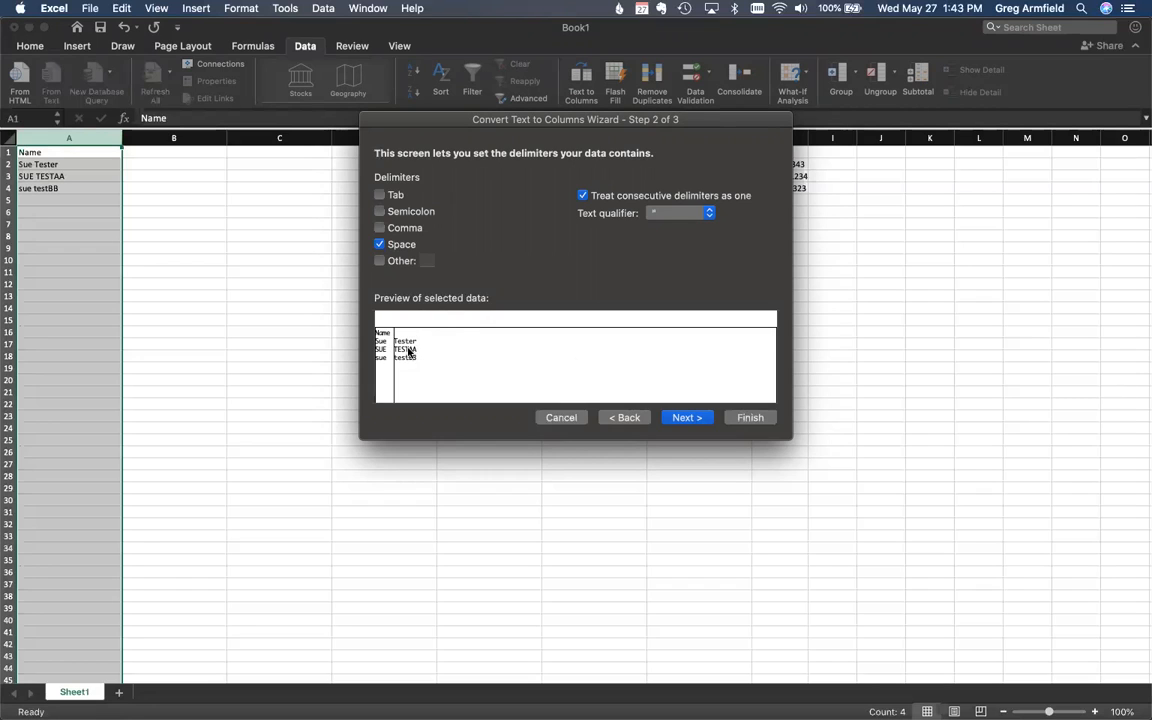
left_click(760, 419)
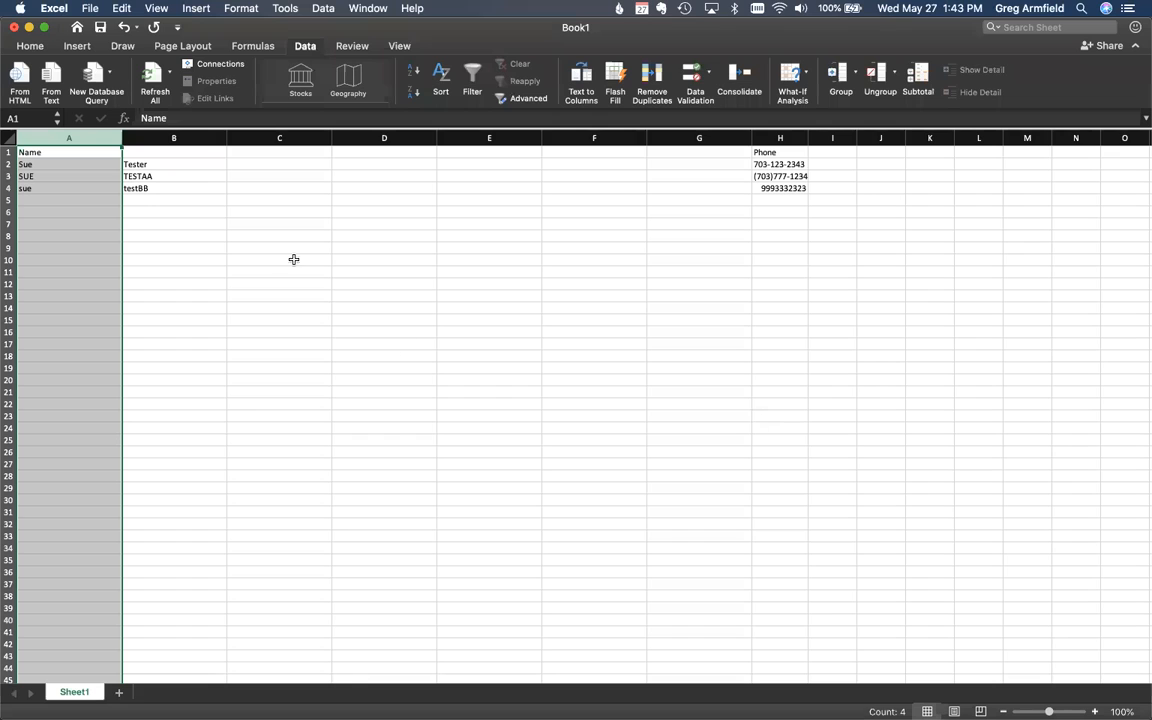
Label the split name columns with the headers First in A1 and Last in B1
left_click(77, 164)
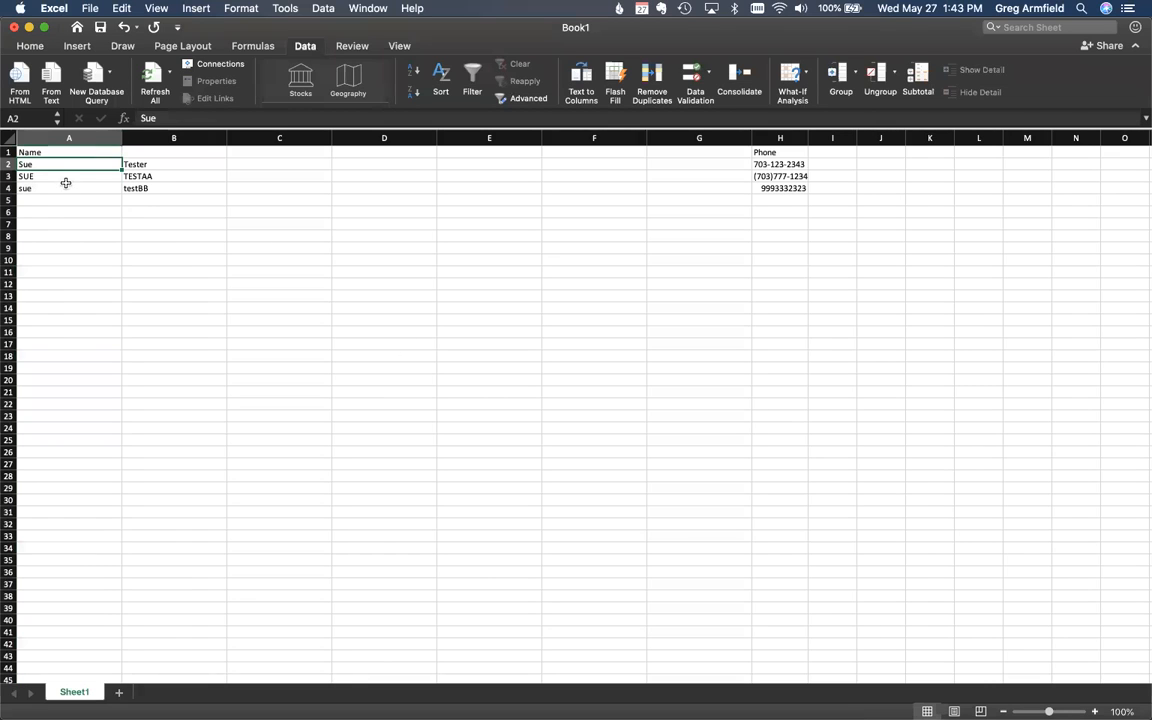
left_click(60, 188)
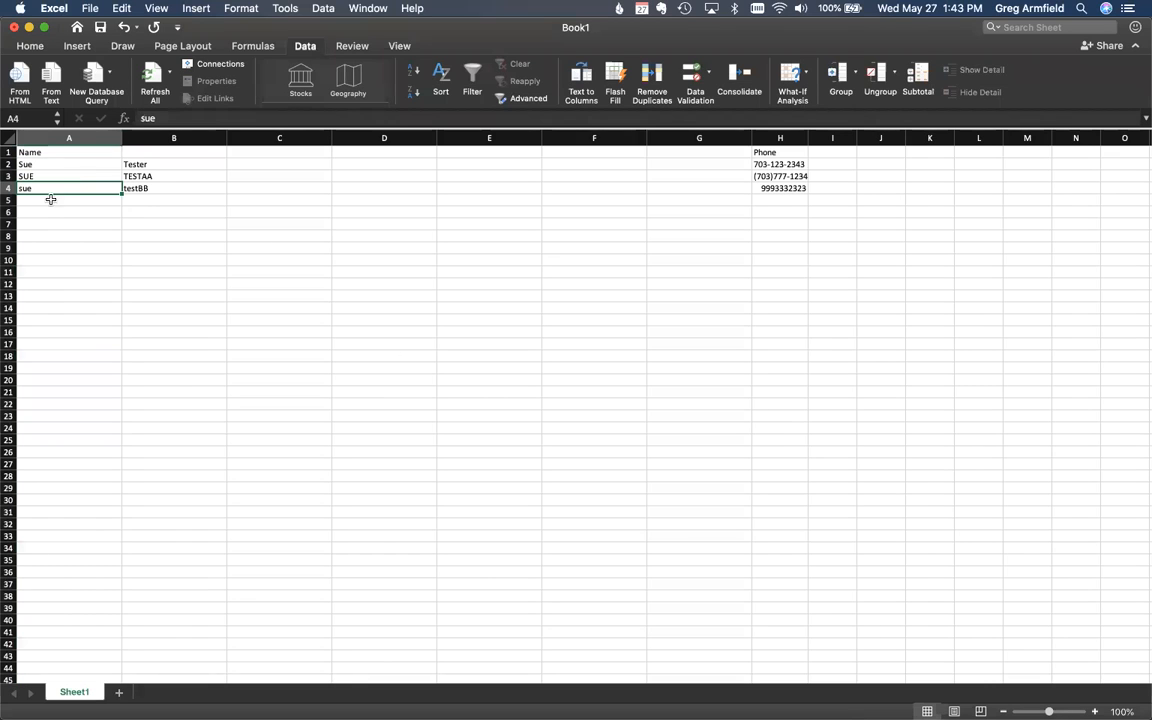
left_click(153, 151)
type("Last")
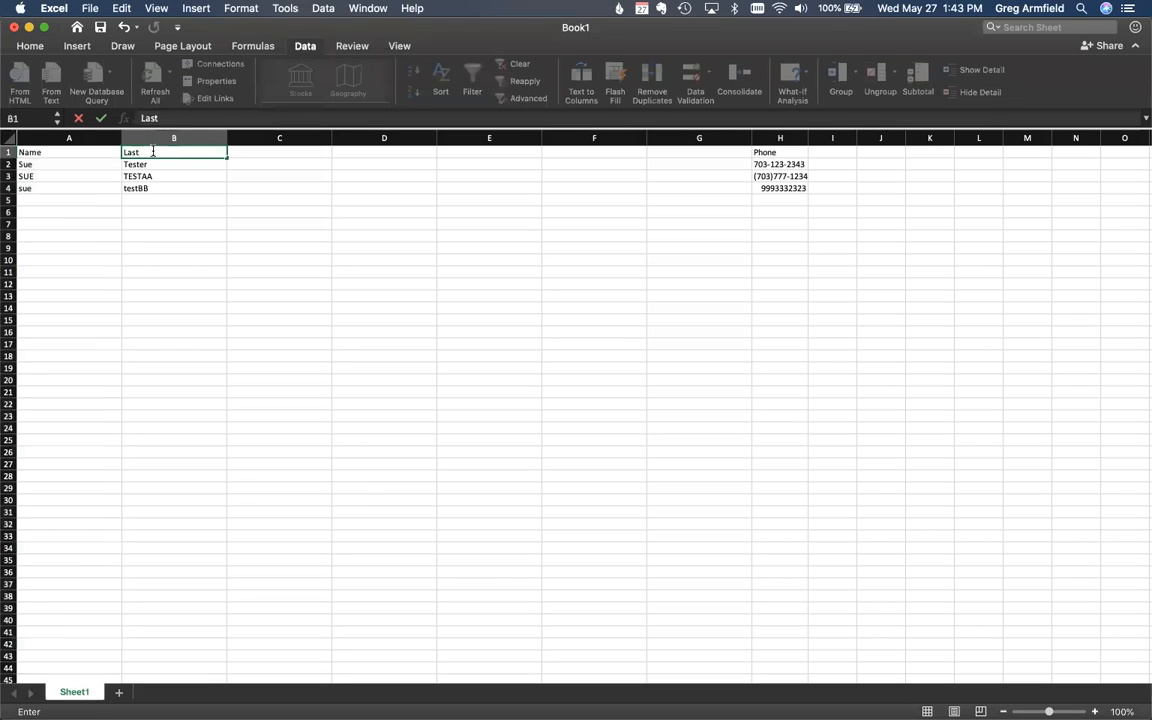
key("Left")
type("Fir")
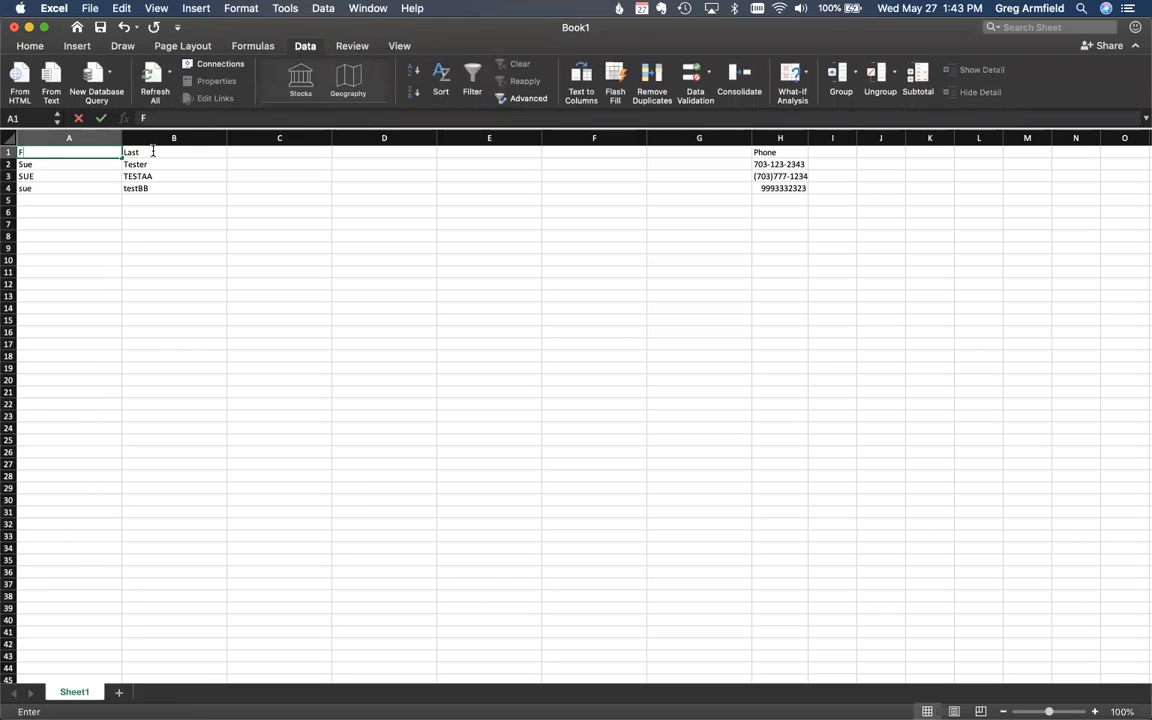
key("Right")
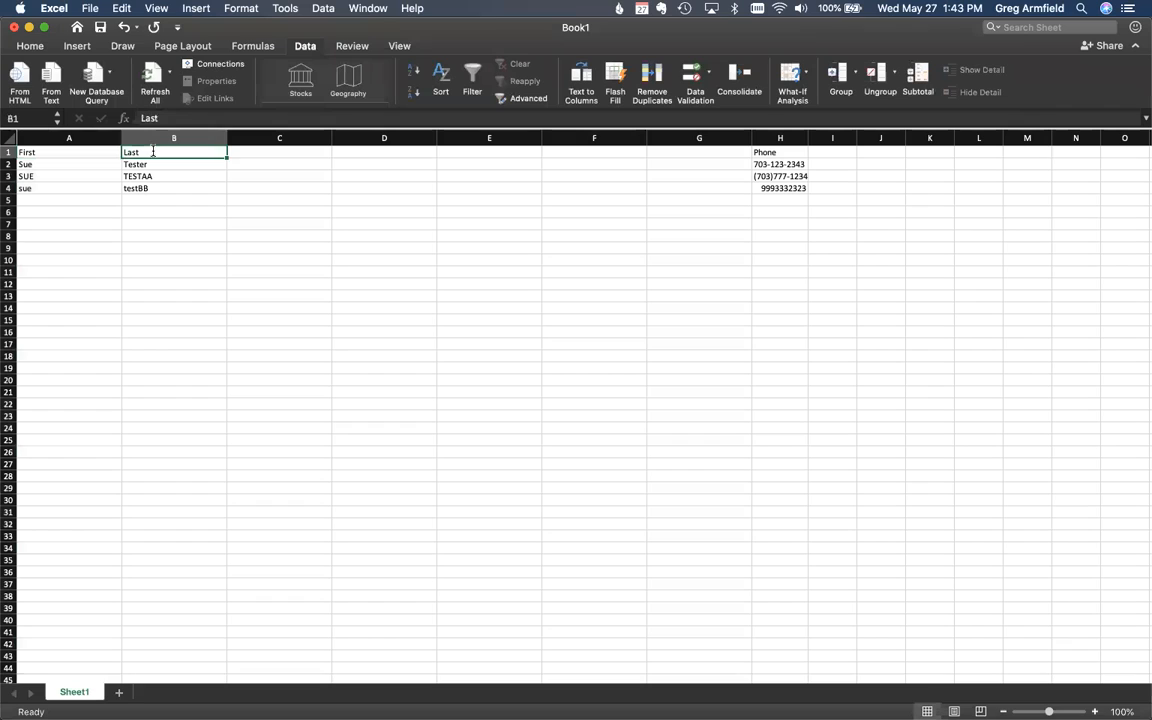
Enter the formula =proper(A2) in cell C2 to convert the first name to proper case
left_click(271, 166)
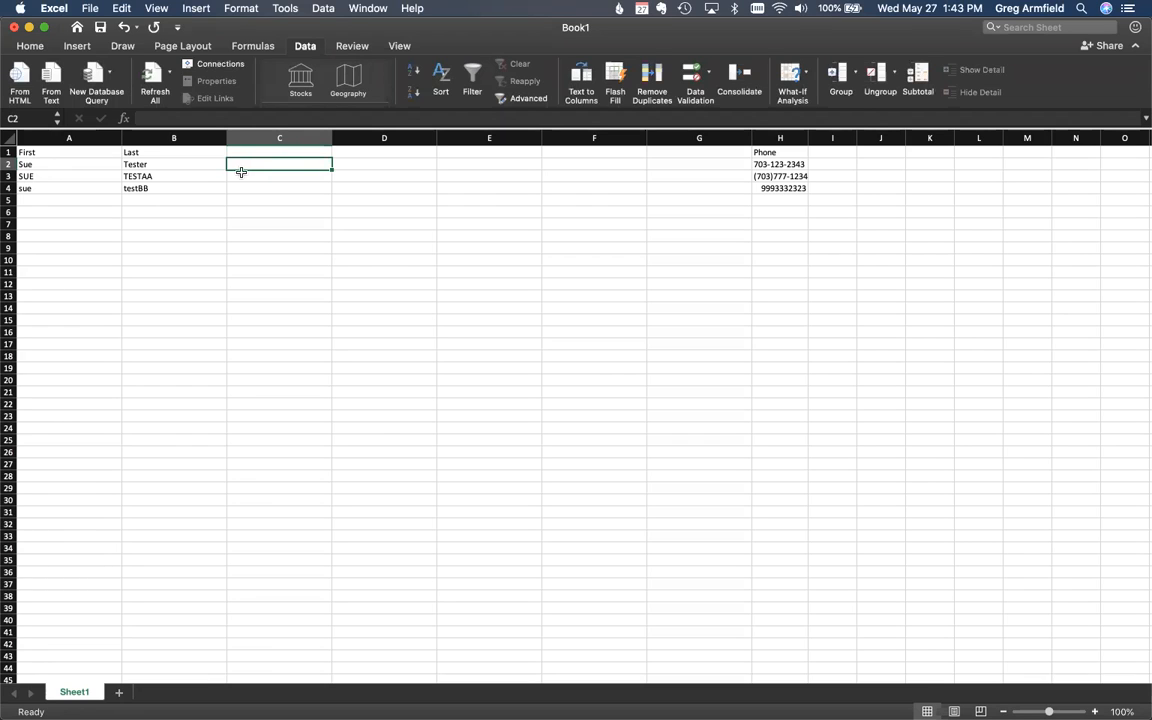
type("=proper")
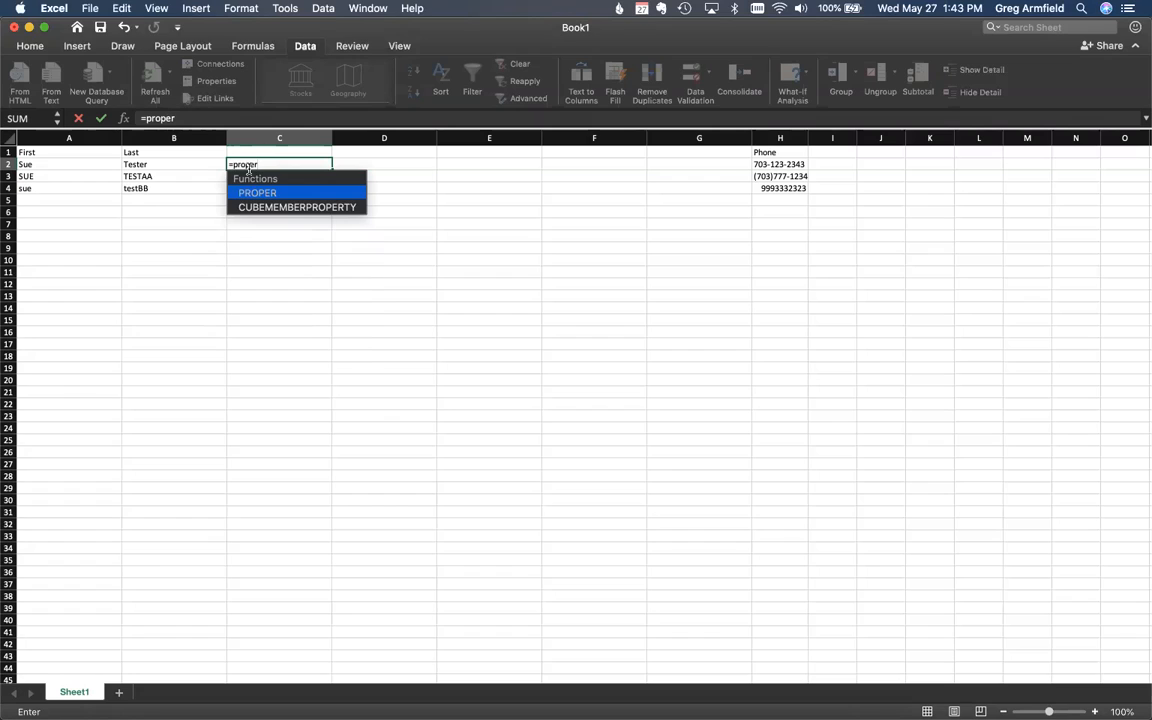
type("(")
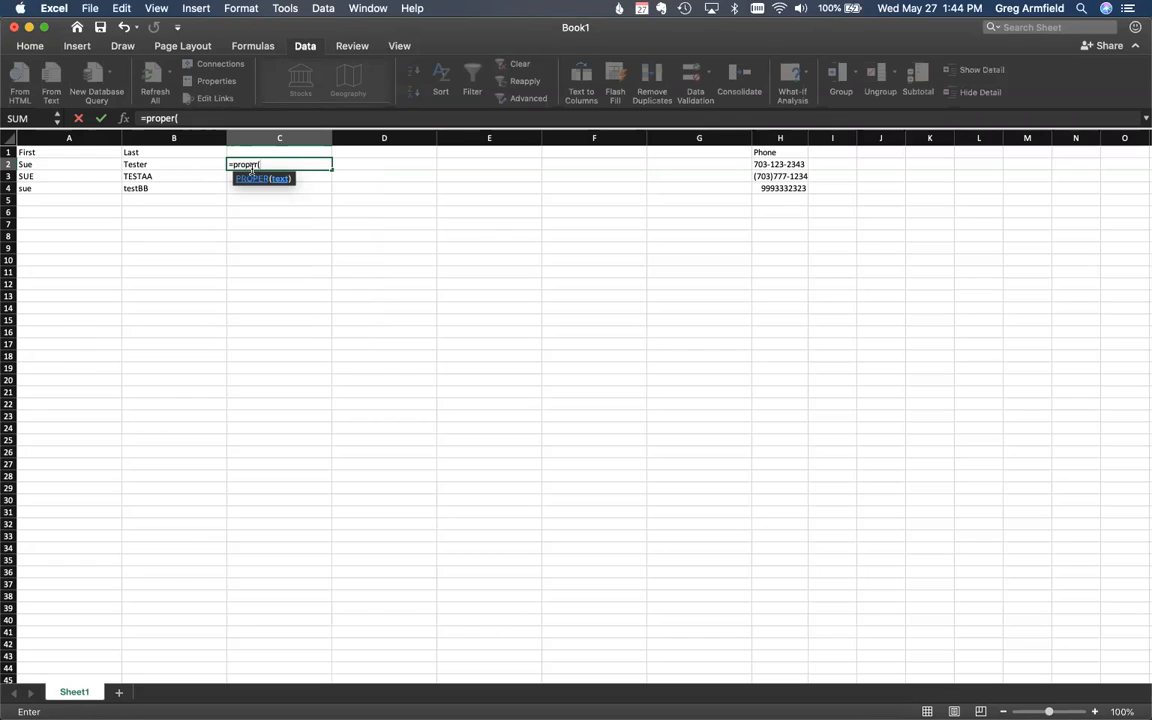
left_click(60, 166)
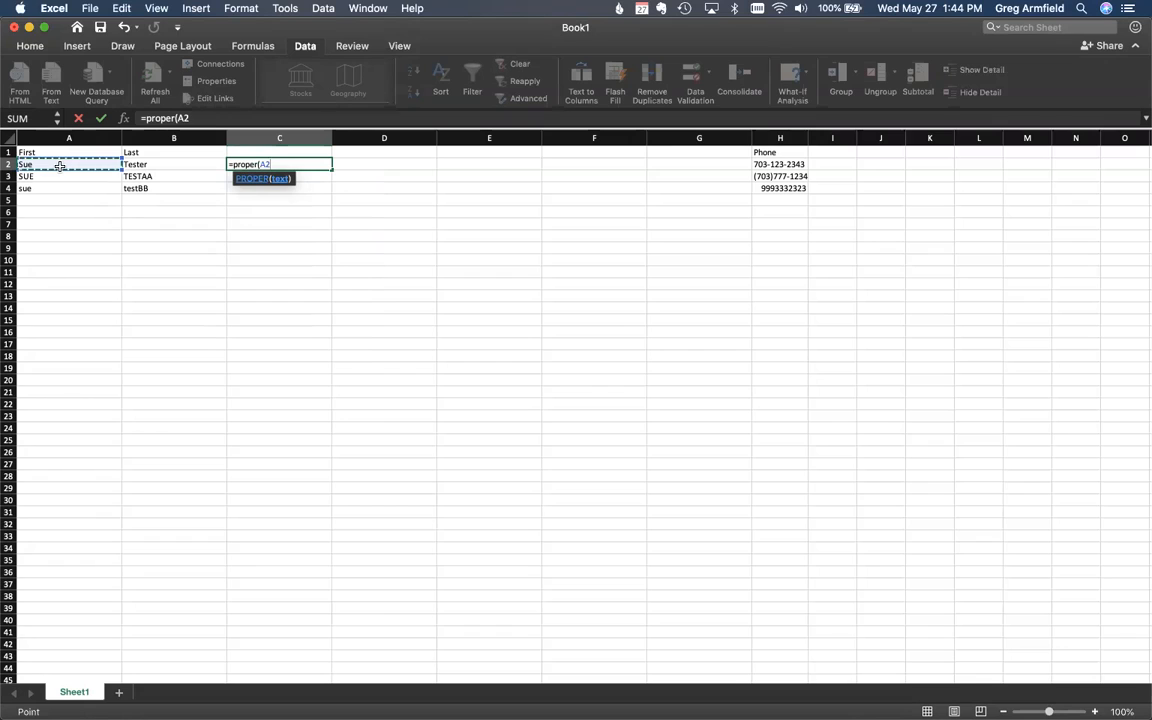
type(")")
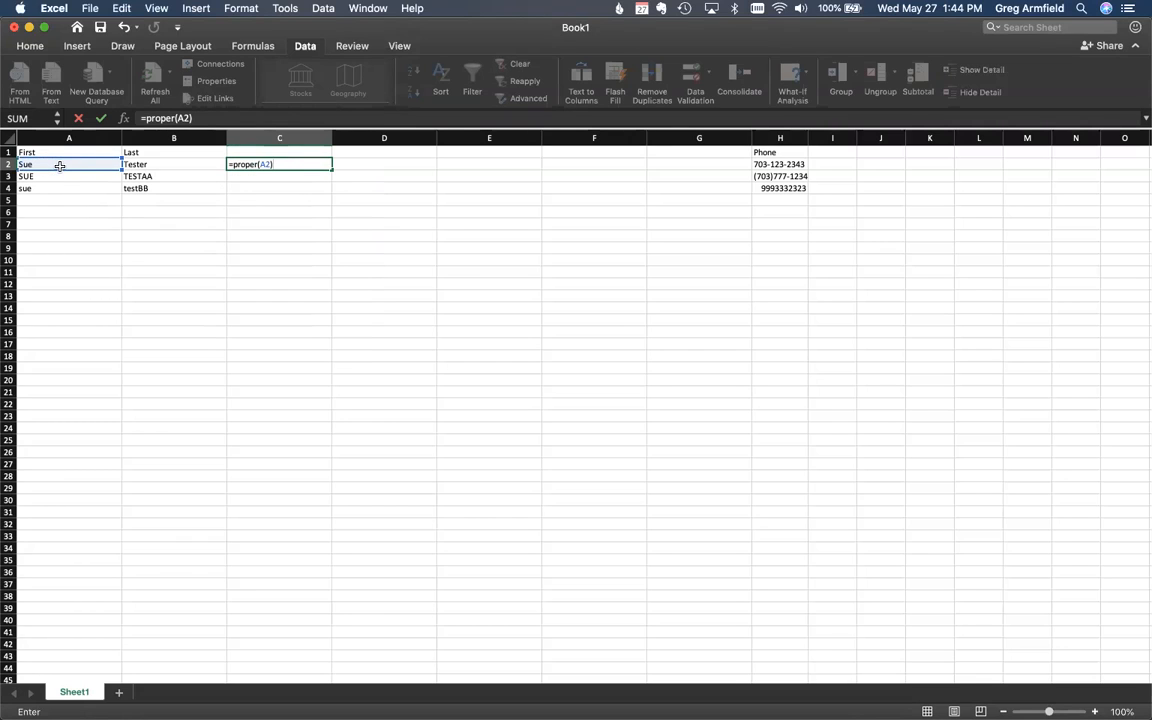
key("Return")
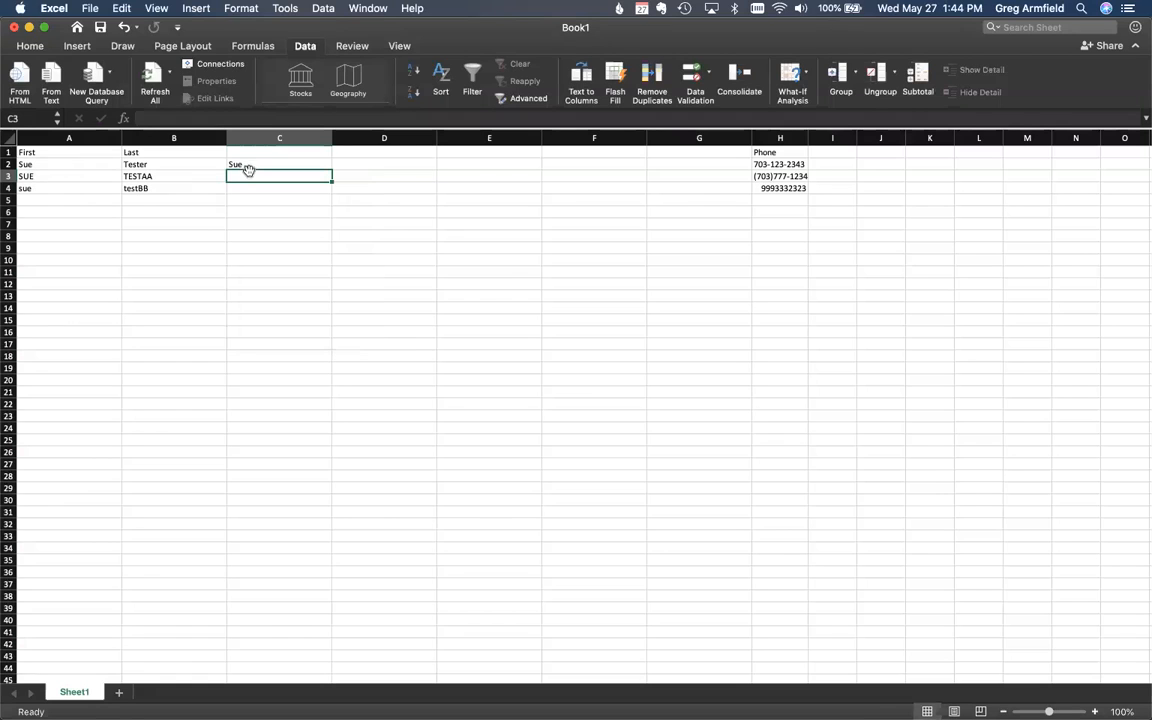
Fill the PROPER formula from C2 down to C4 and check the copied formula in C3
left_click(247, 165)
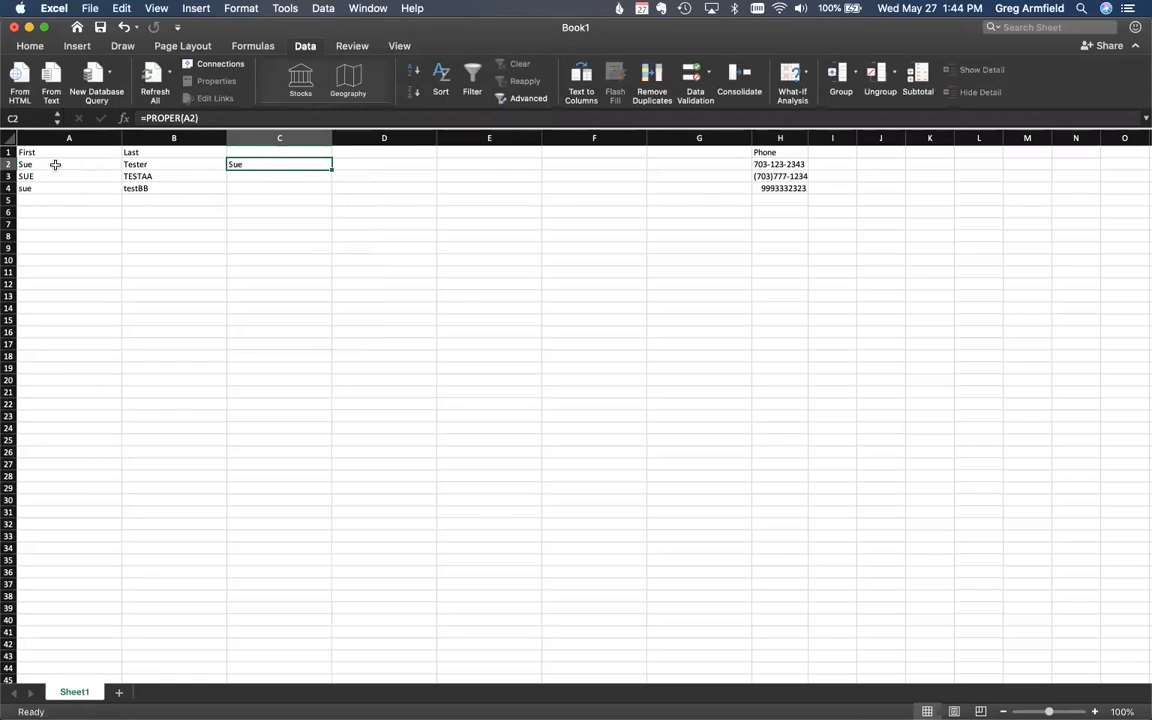
left_click(55, 165)
left_click(256, 165)
left_click_drag(332, 172, 329, 197)
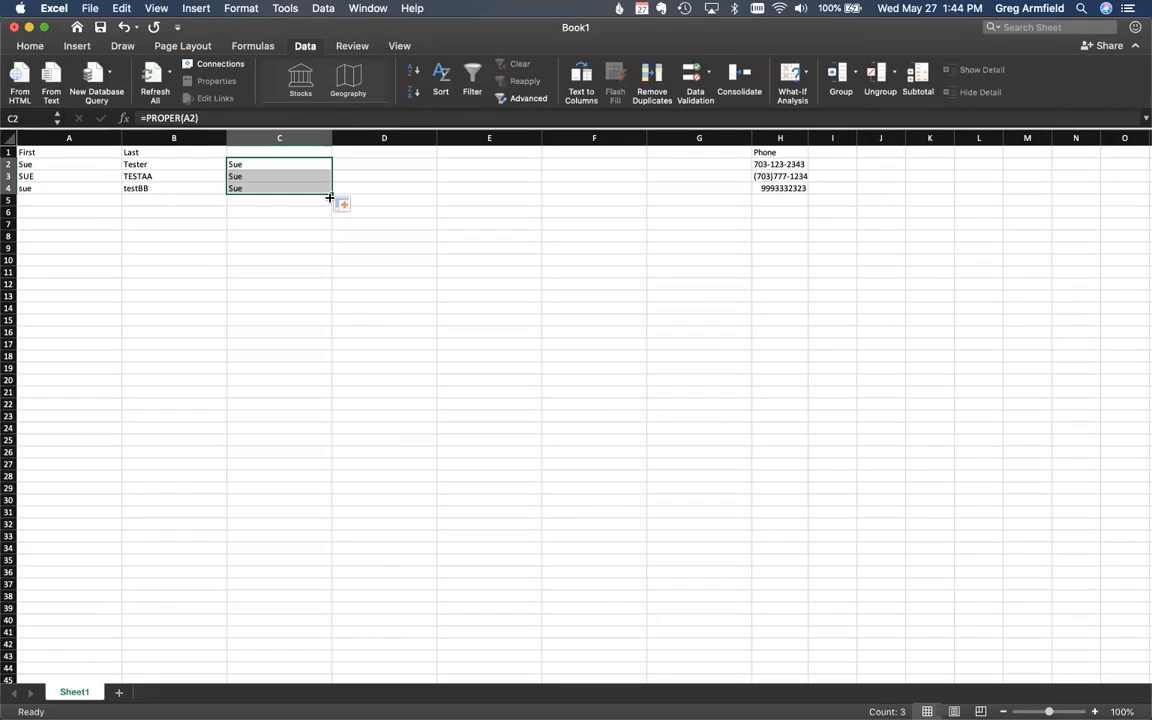
left_click(255, 204)
left_click(247, 177)
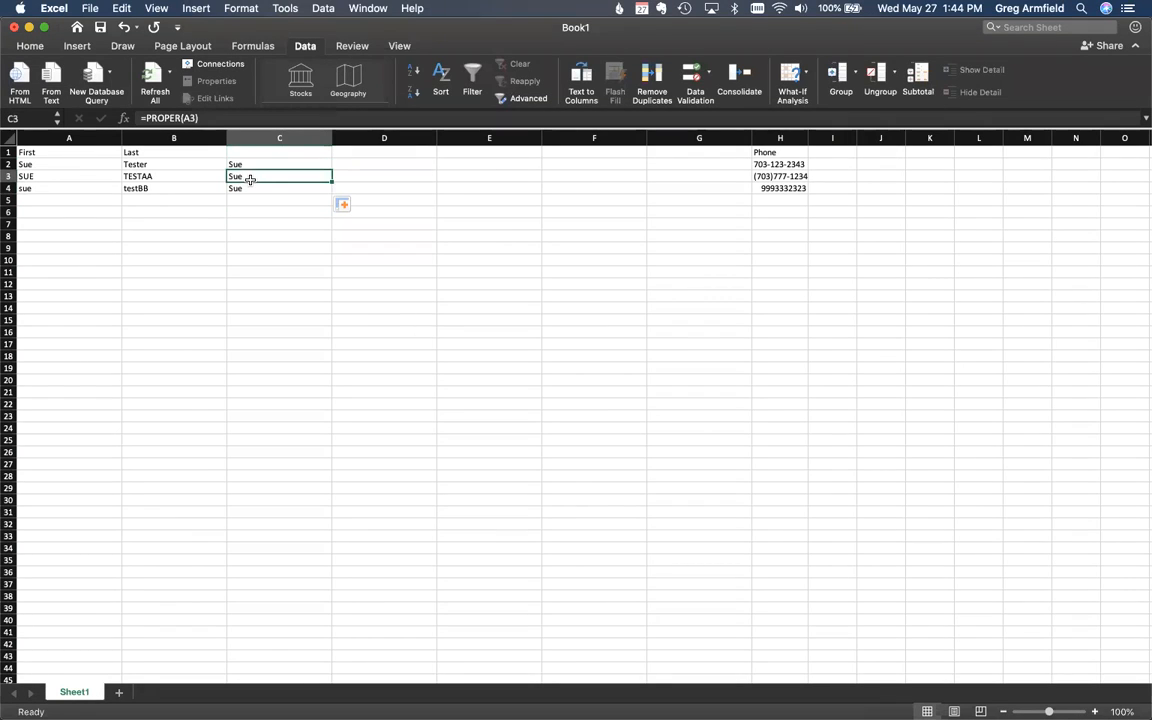
Compare the original first names in A3 and A4 with the PROPER formulas in C3 and C4
left_click(249, 188)
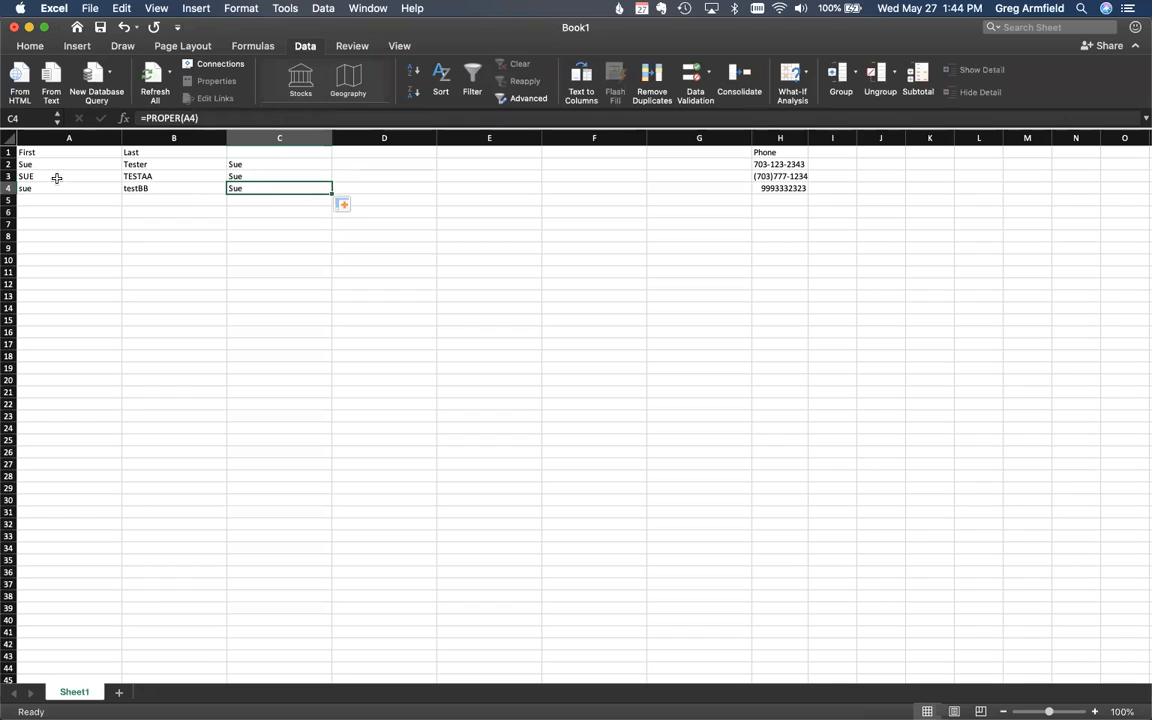
left_click(57, 178)
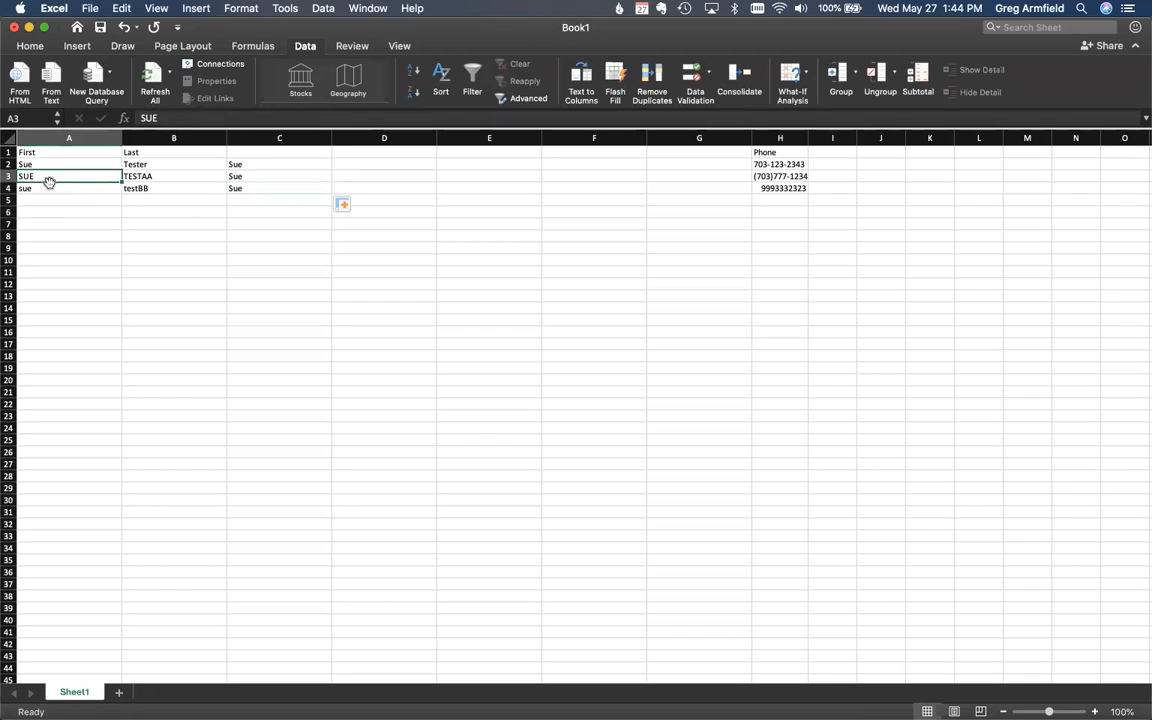
left_click(247, 179)
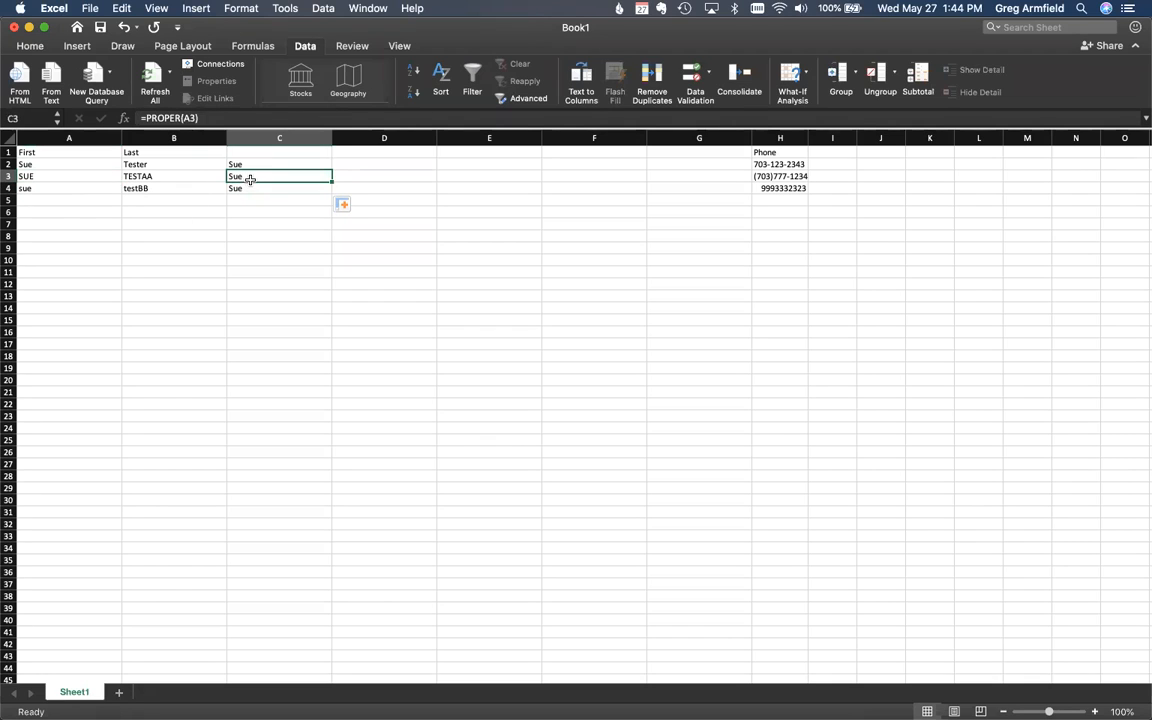
left_click(60, 193)
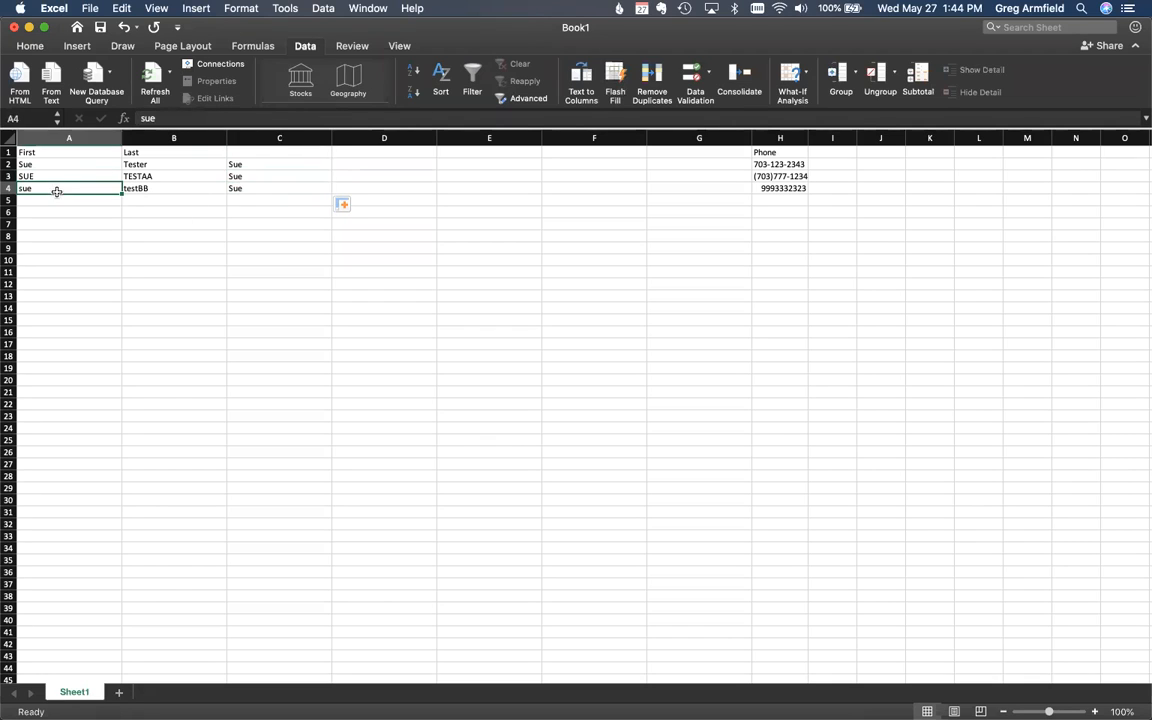
left_click(263, 191)
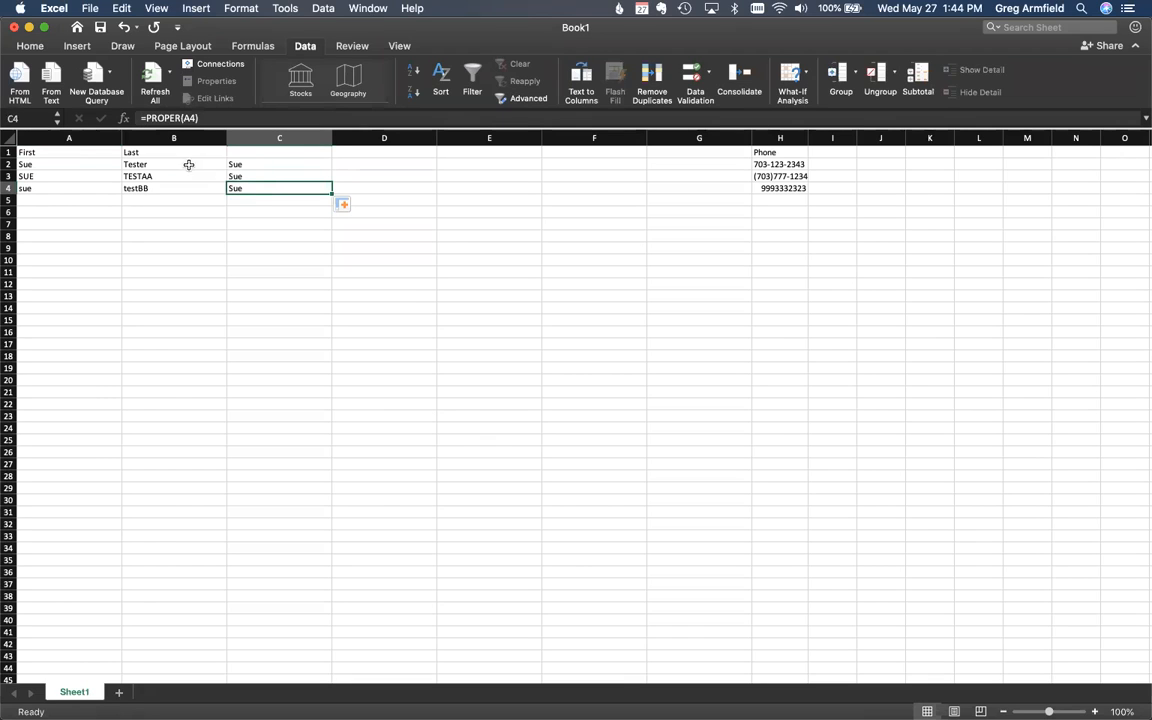
Copy the PROPER formula from C2 into D2 for the last name and fill it down to D4
left_click(301, 163)
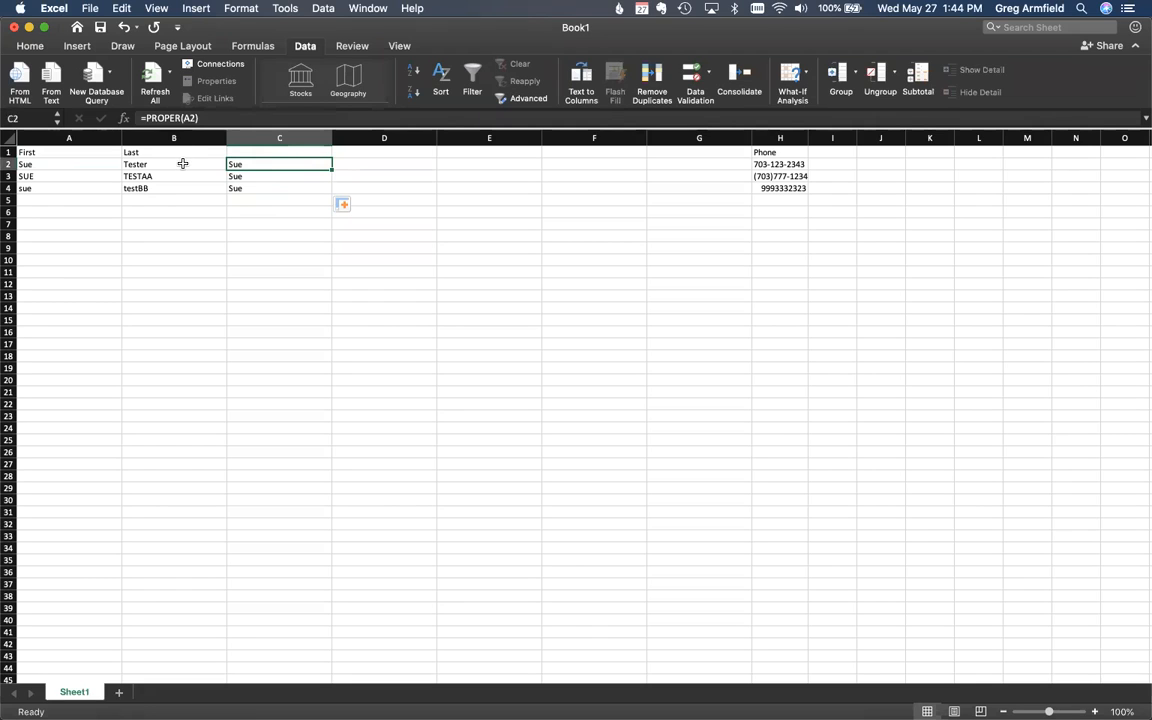
key("super+c")
left_click(368, 167)
key("super+v")
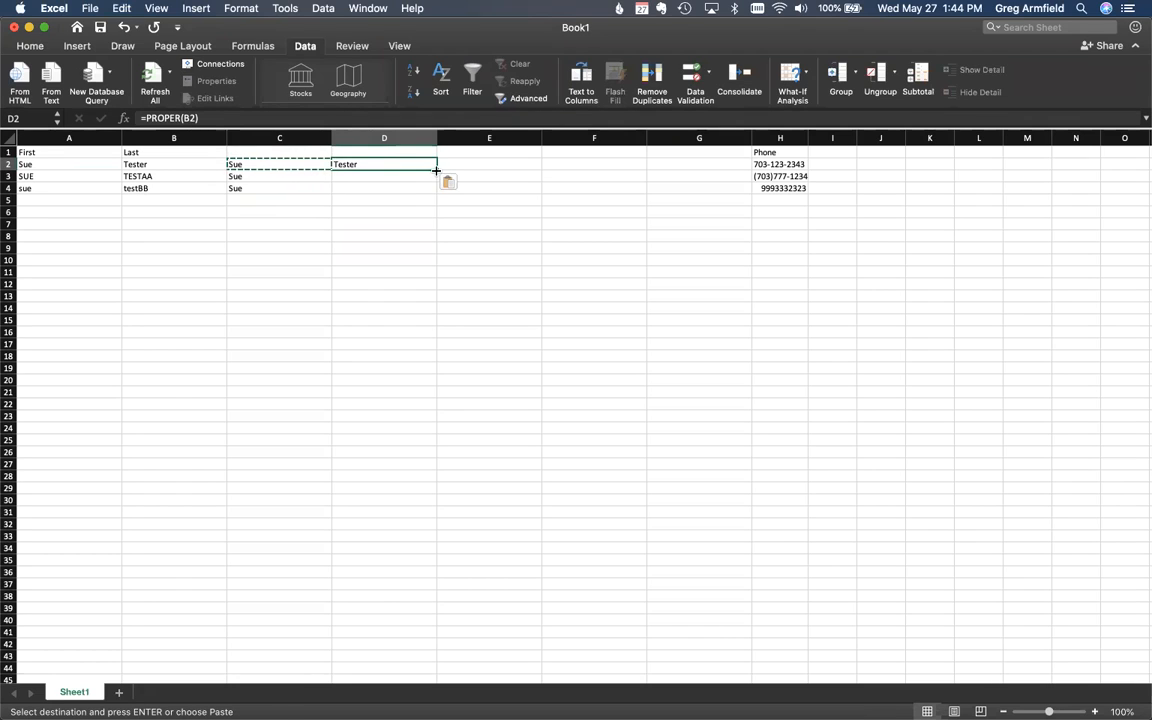
left_click_drag(436, 170, 432, 196)
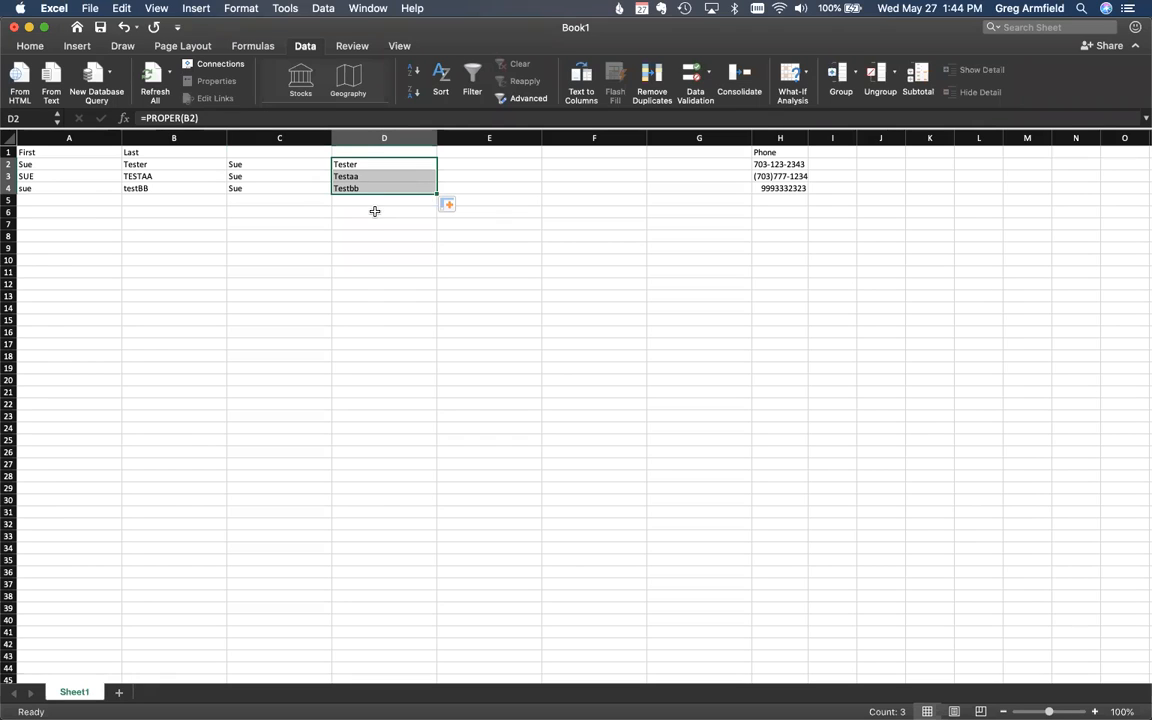
Add the headers First Proper in C1 and Last Proper in D1
left_click(272, 154)
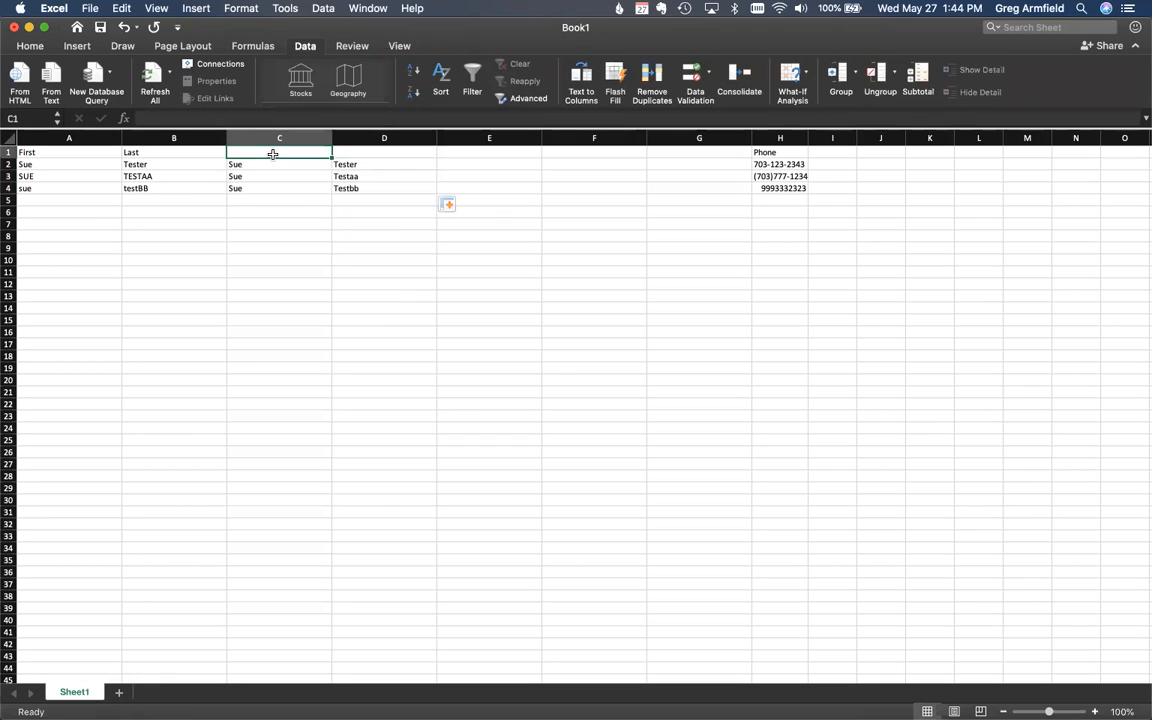
type("F")
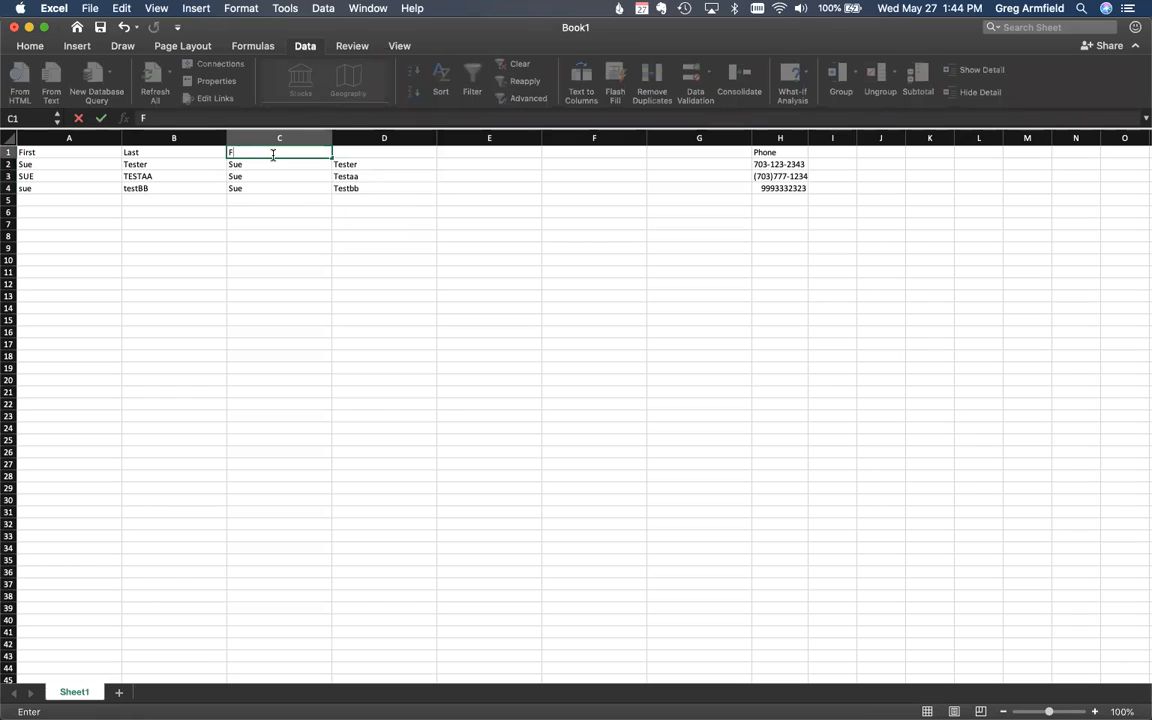
type("irst Proper")
key("Tab")
type("Last Proper")
key("Tab")
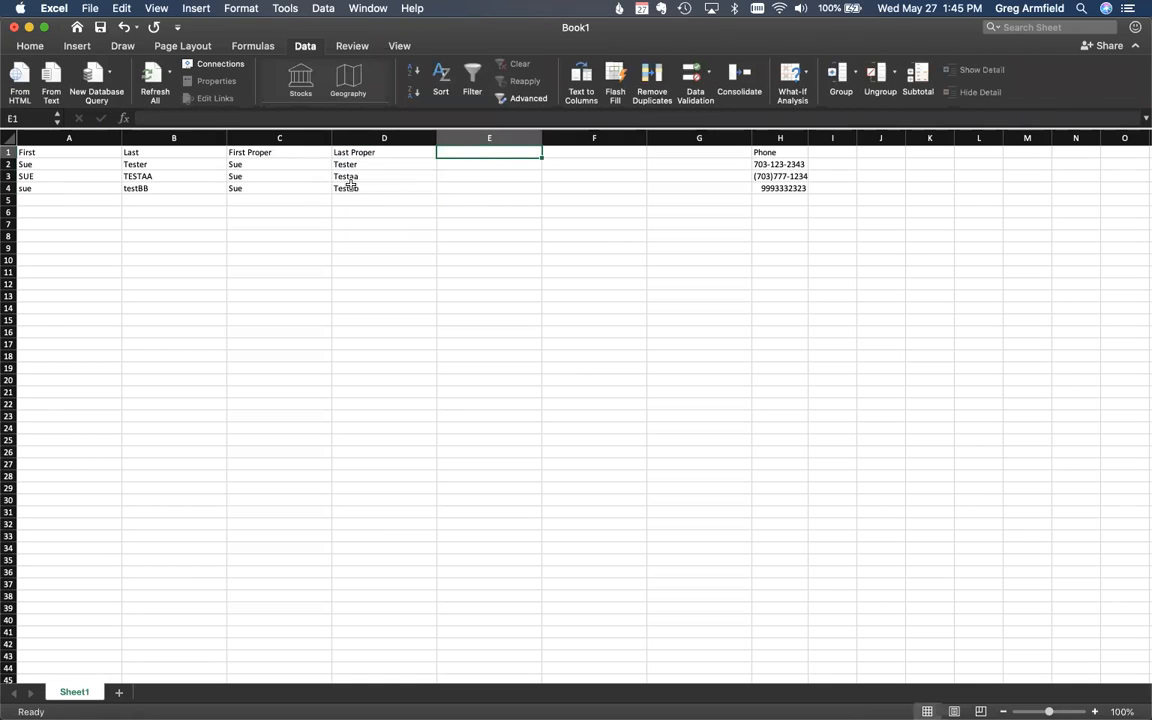
Delete the empty columns E through G between the proper-case names and the phone numbers
left_click(502, 138)
left_click_drag(505, 138, 694, 138)
right_click(696, 138)
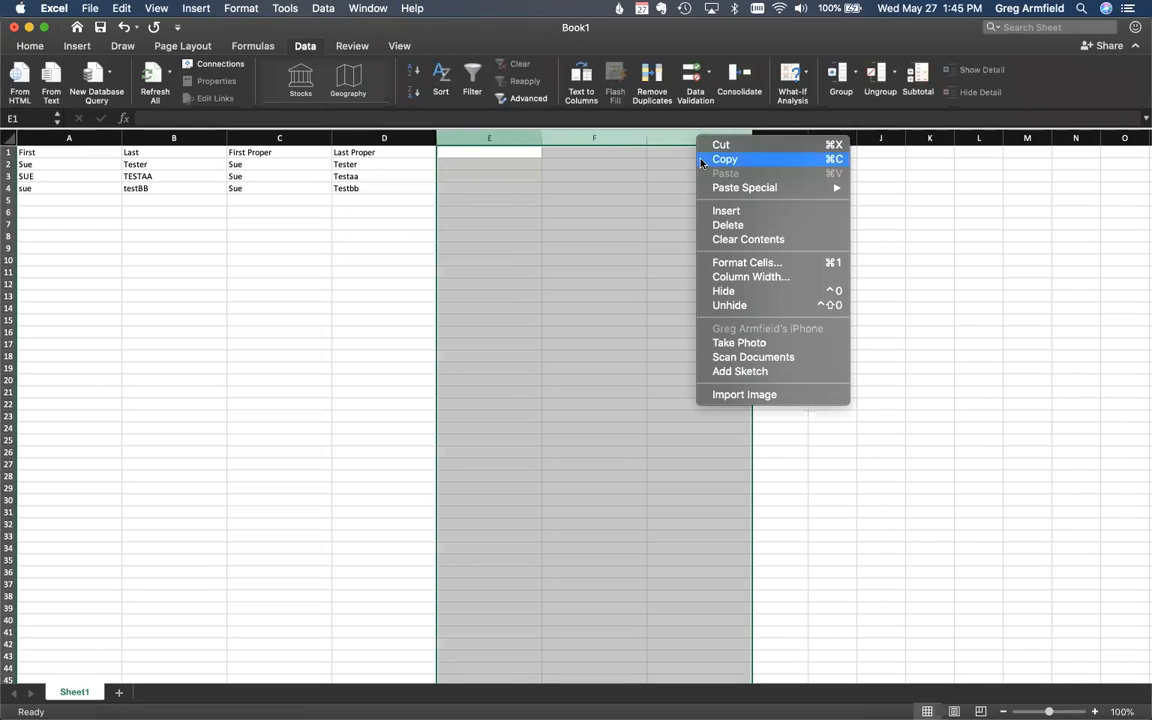
left_click(728, 225)
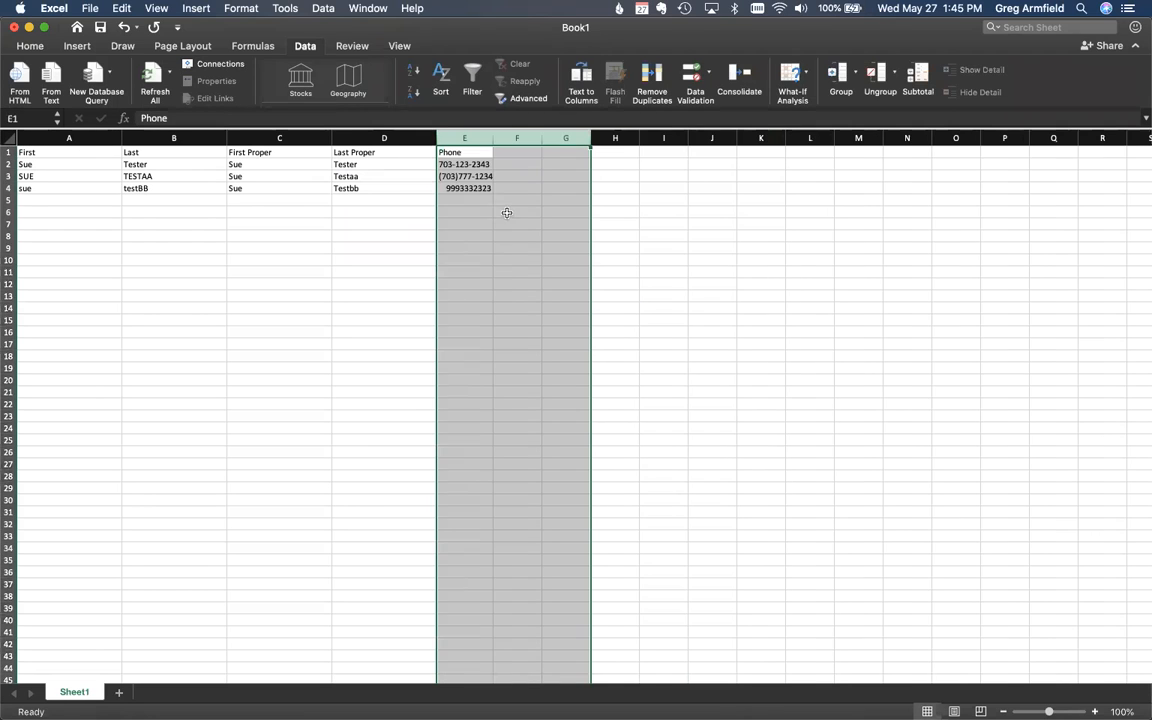
Examine the formatting of the phone numbers in cells E2 to E4
left_click(464, 186)
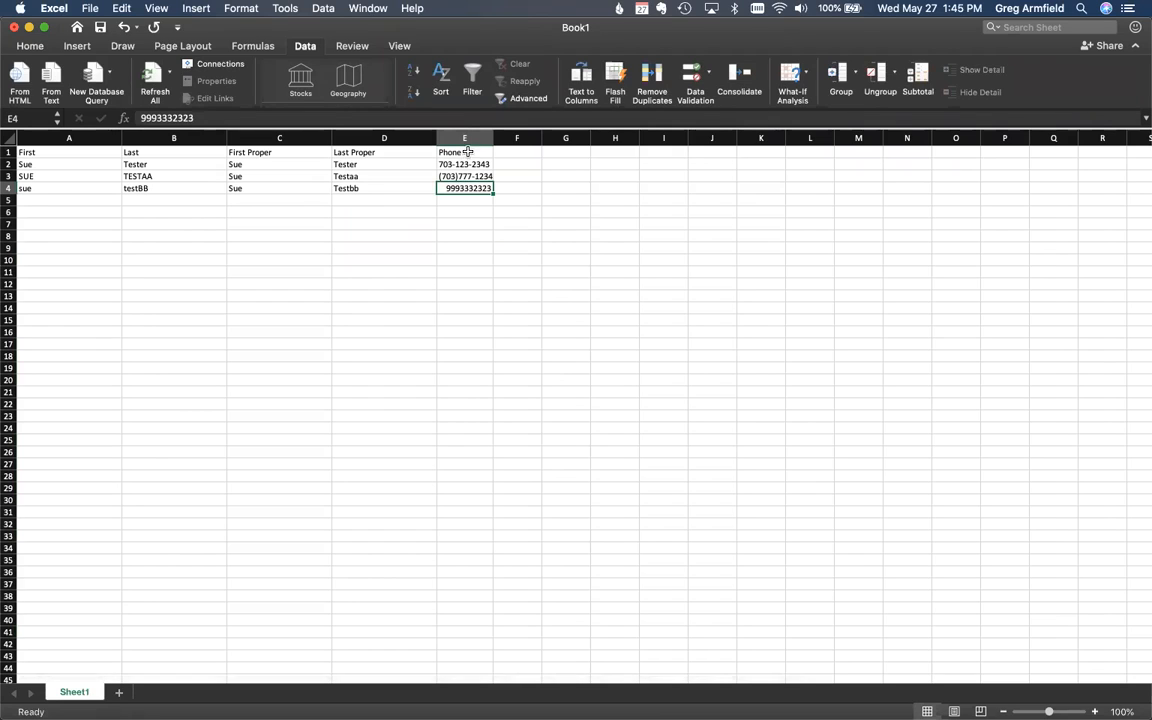
left_click(469, 165)
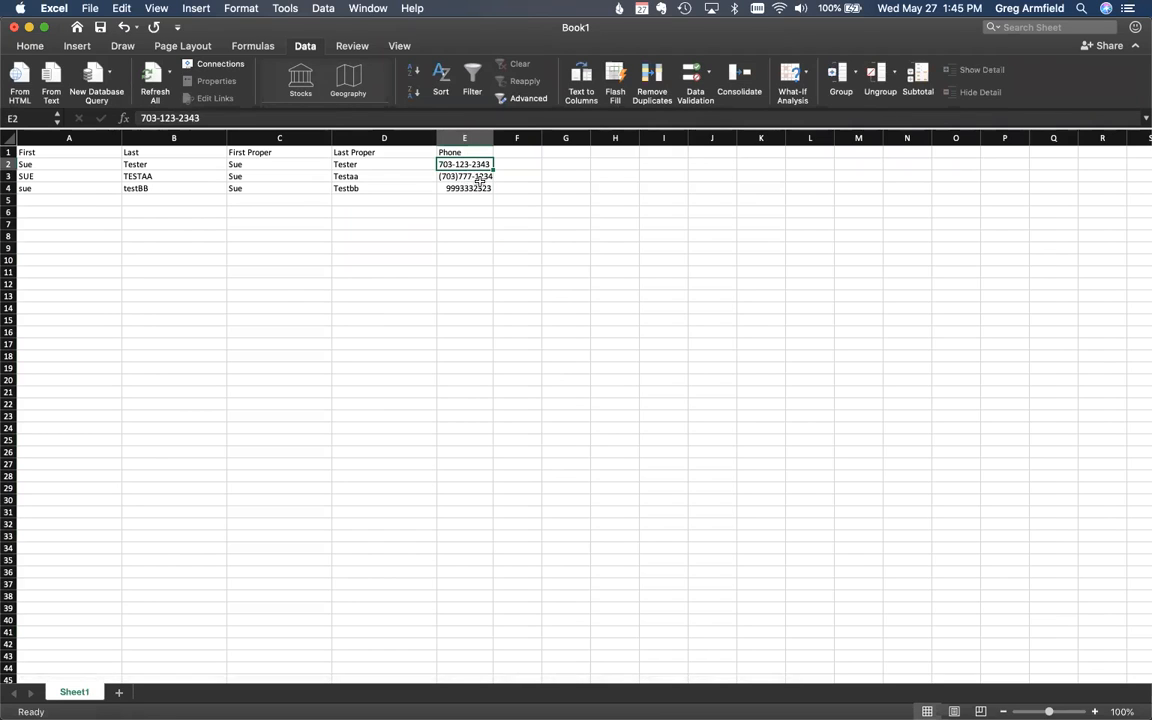
left_click(480, 178)
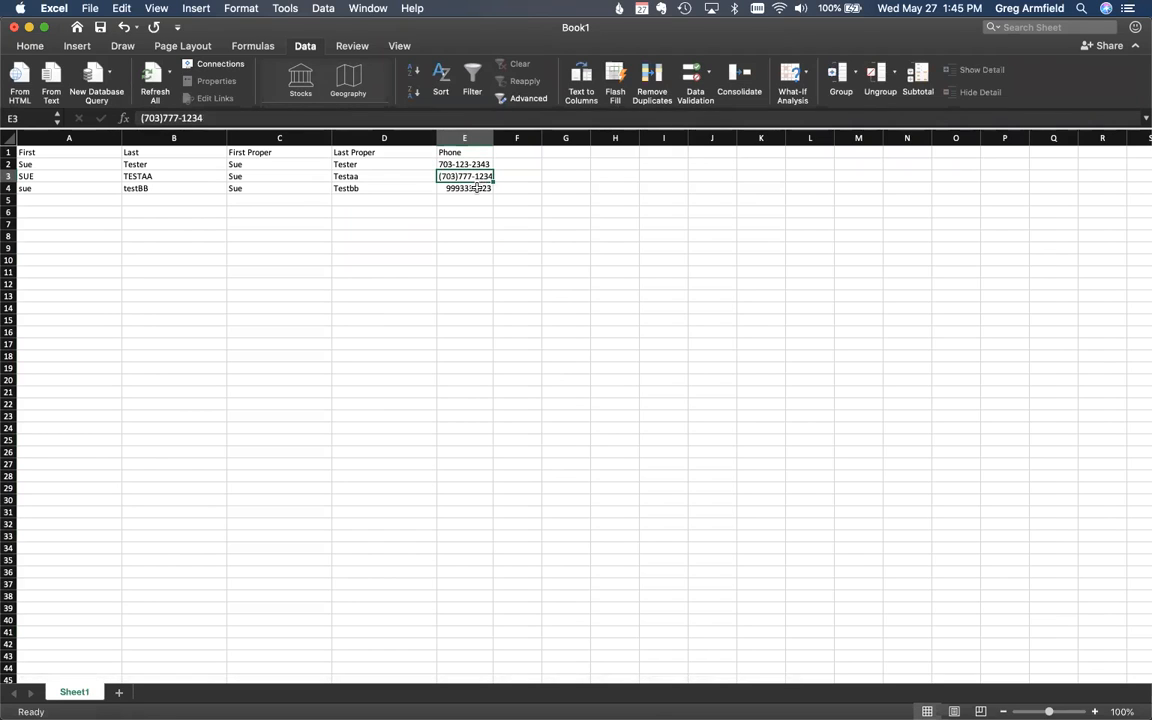
left_click(478, 187)
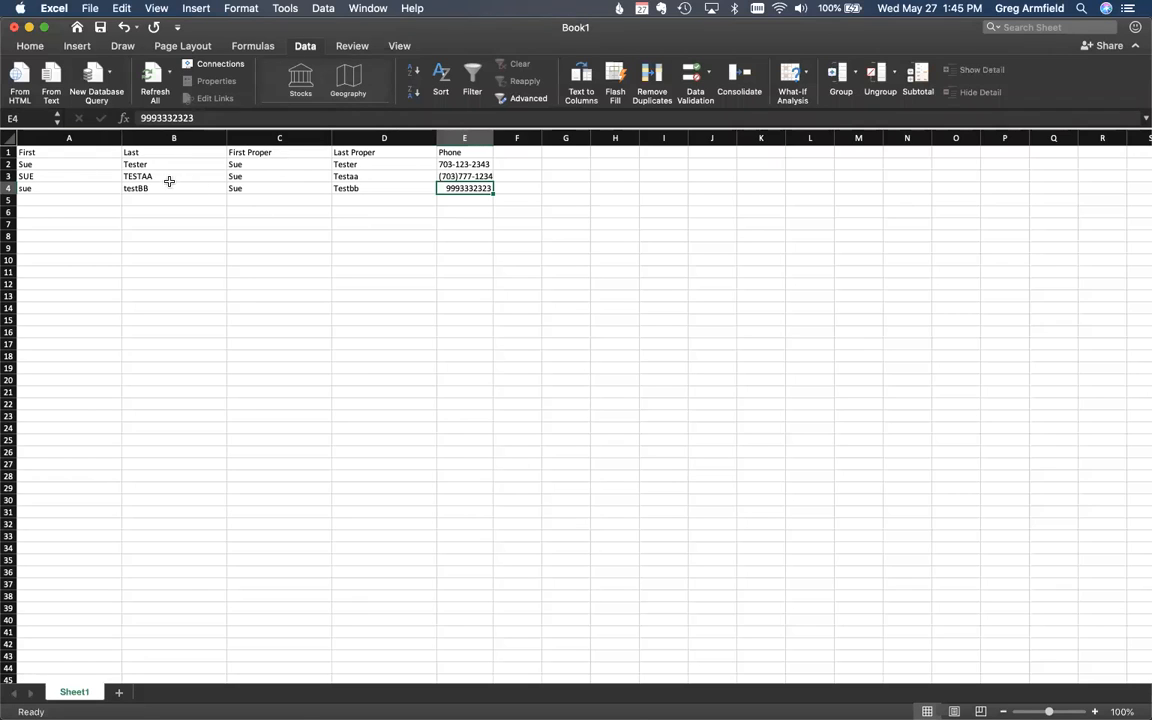
Save the workbook as Book1 in the Downloads folder in CSV UTF-8 (Comma delimited) format
left_click(94, 9)
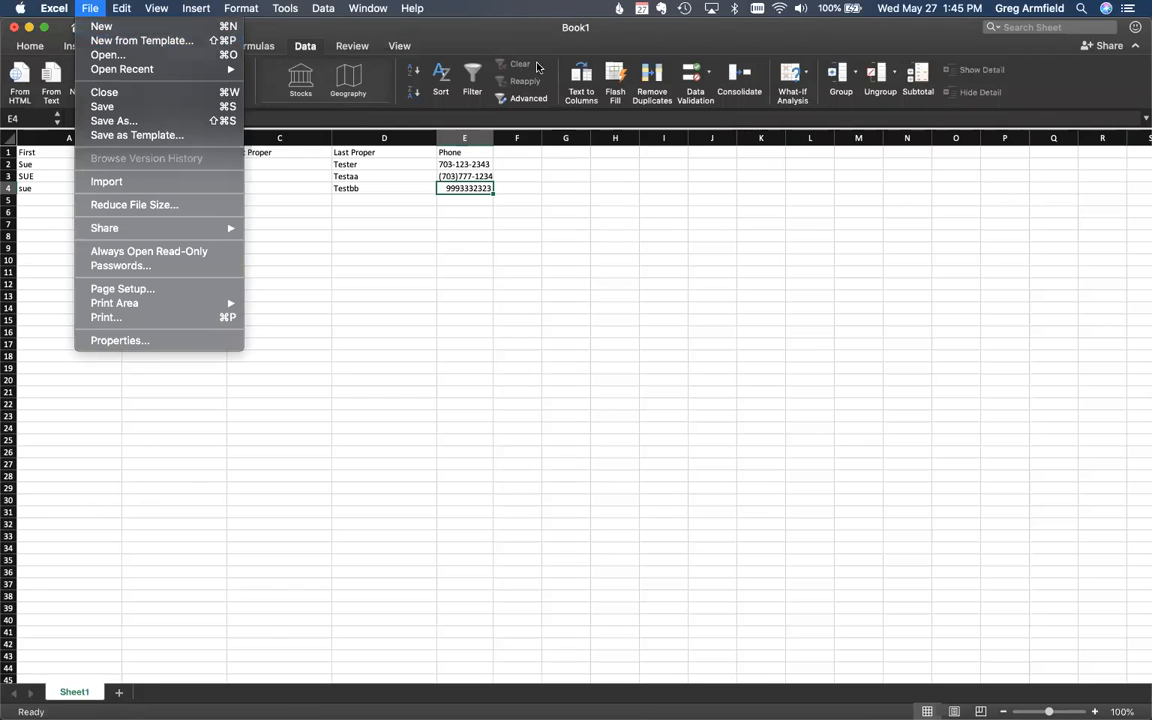
left_click(125, 120)
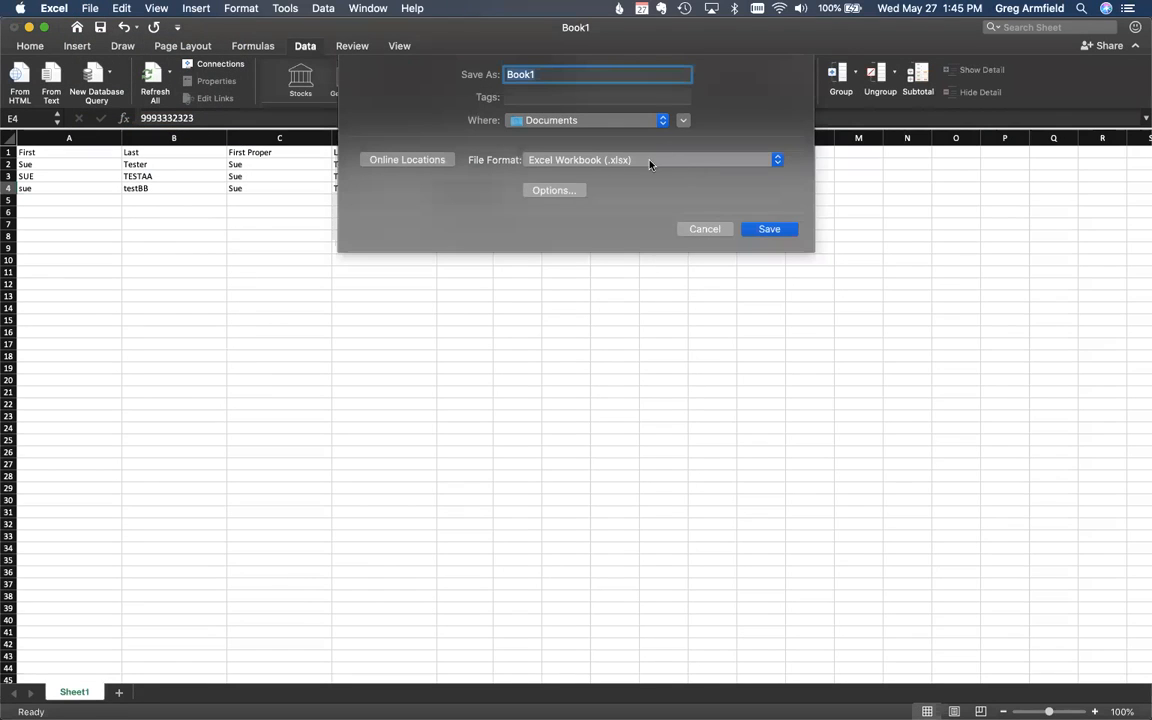
left_click(623, 161)
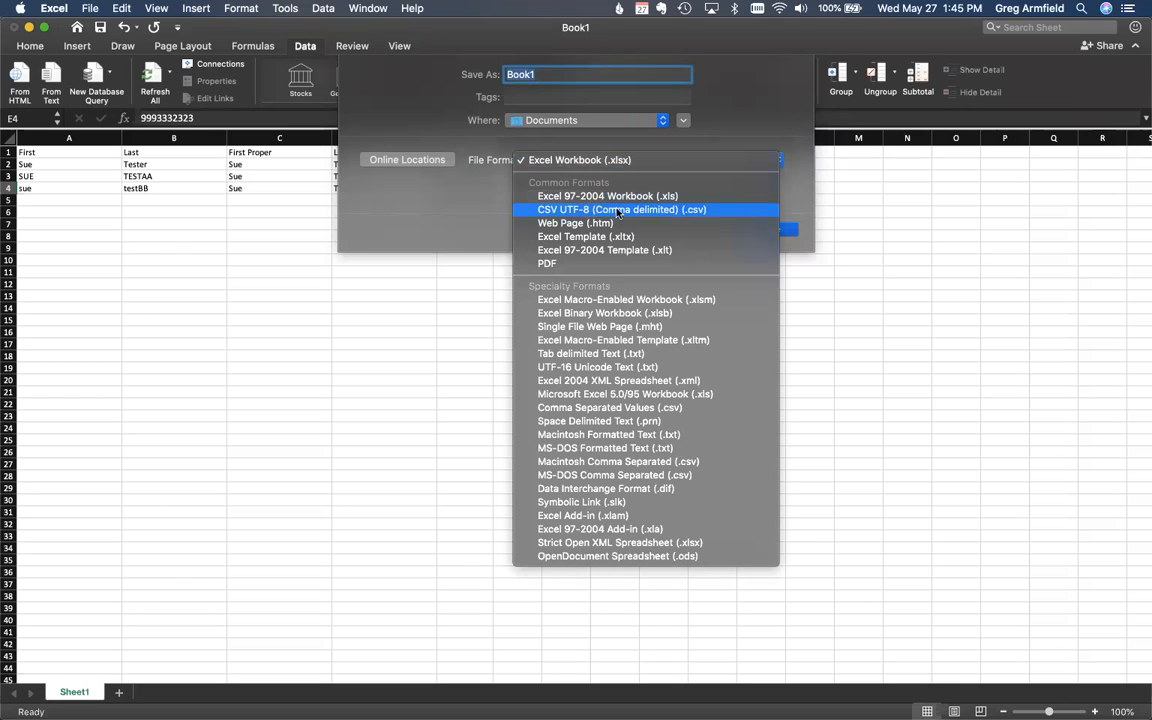
left_click(708, 213)
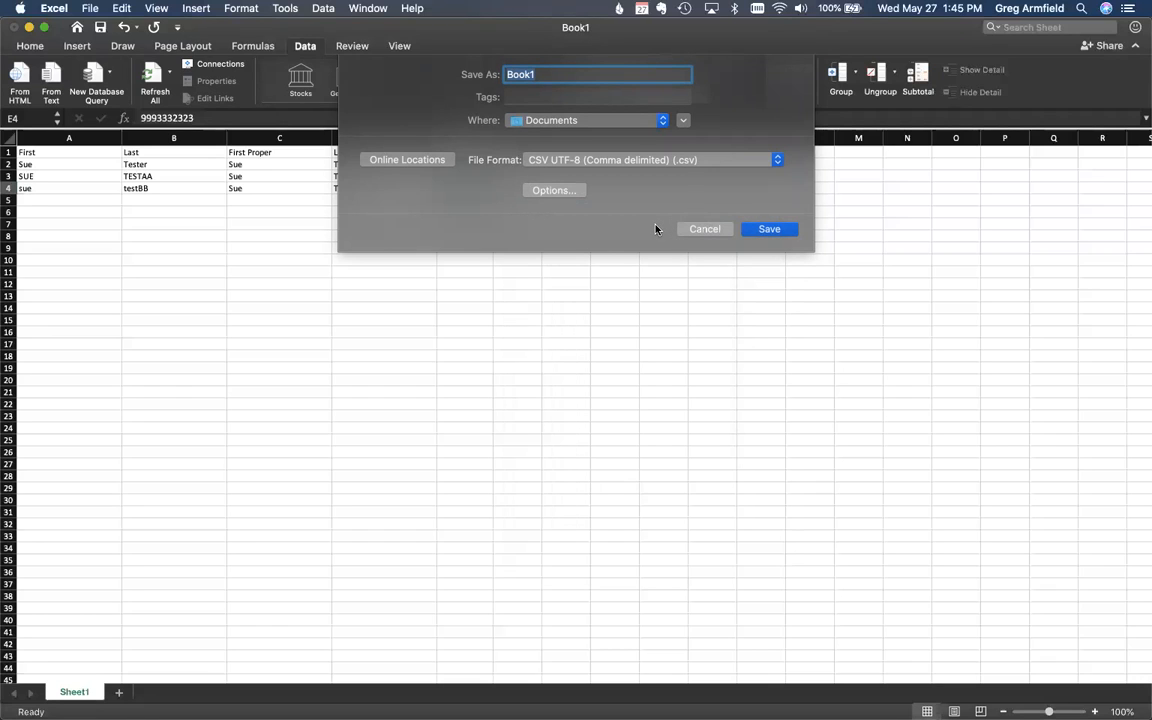
left_click(620, 122)
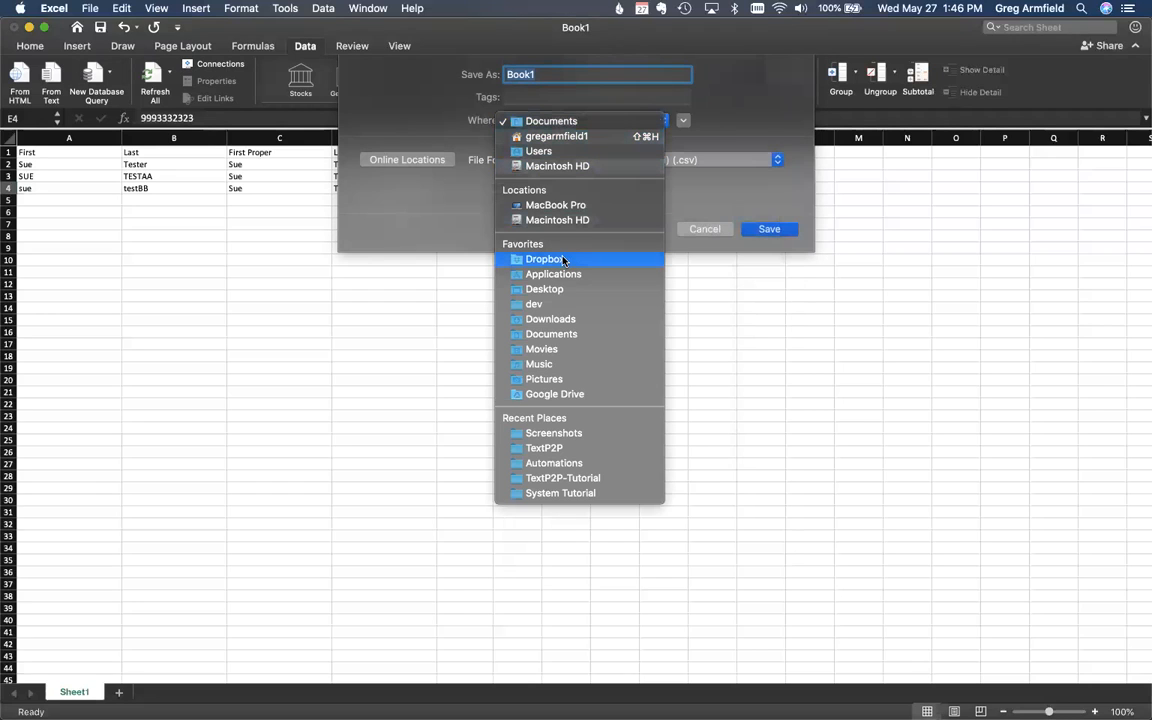
left_click(582, 318)
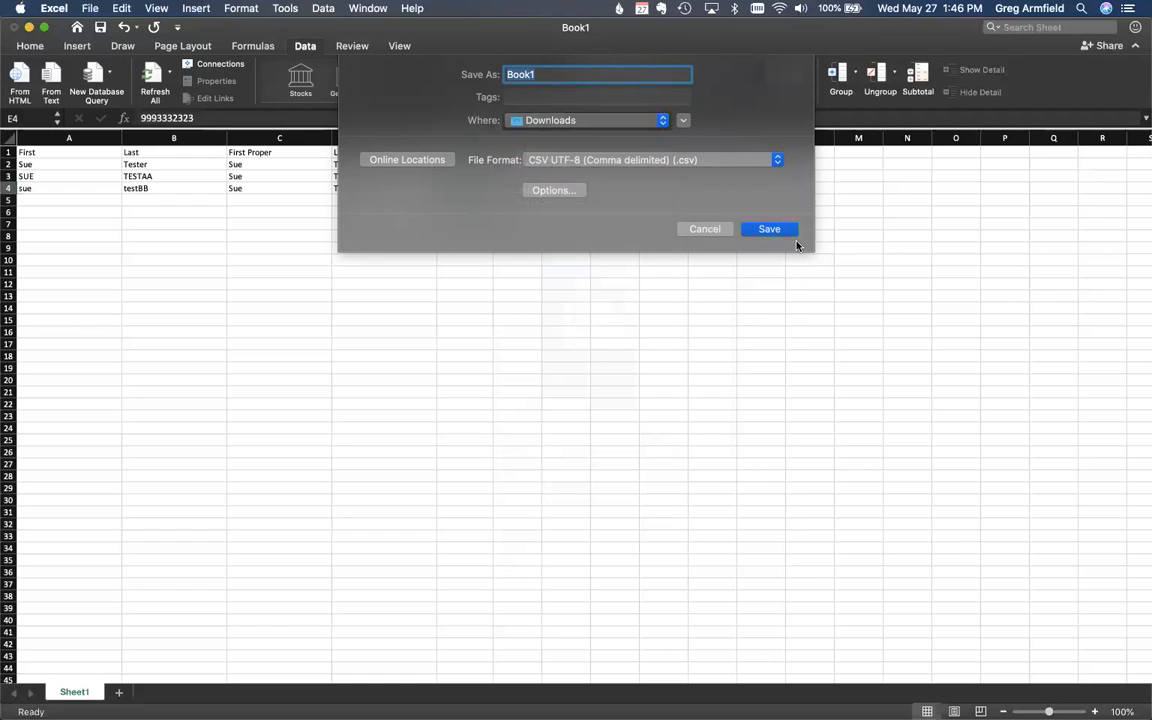
left_click(769, 229)
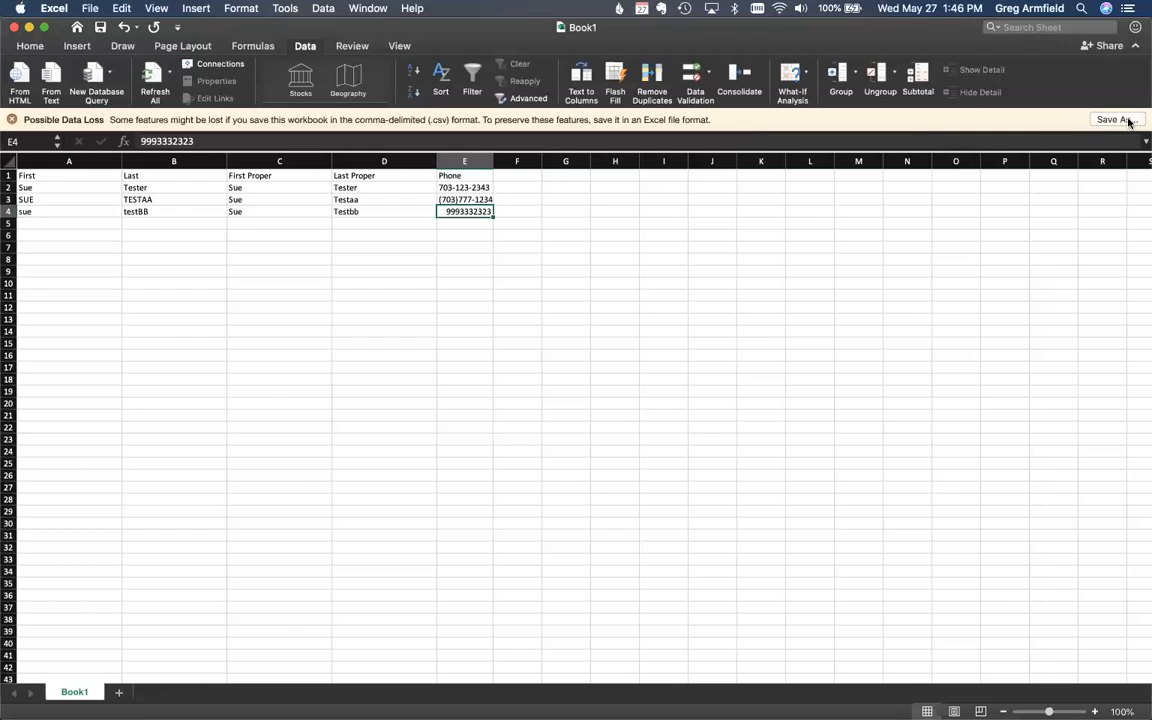
Switch to Finder and locate the exported Book1.csv in the Downloads folder
left_click(890, 252)
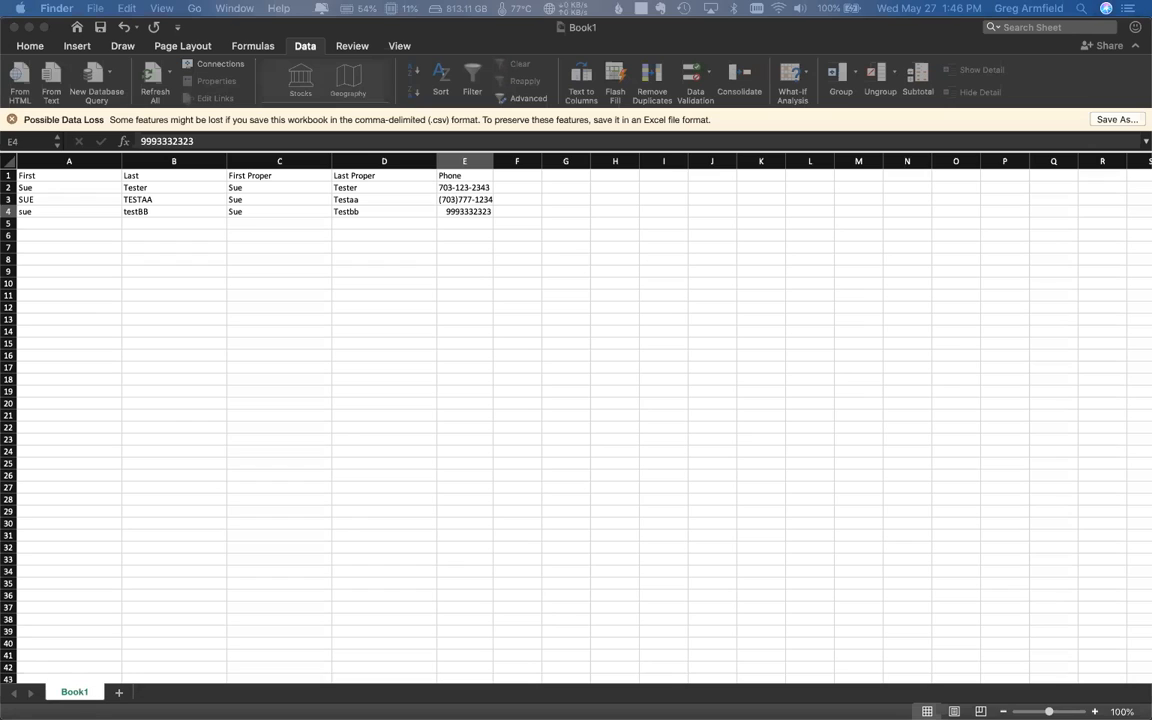
left_click_drag(2, 280, 441, 115)
left_click(232, 87)
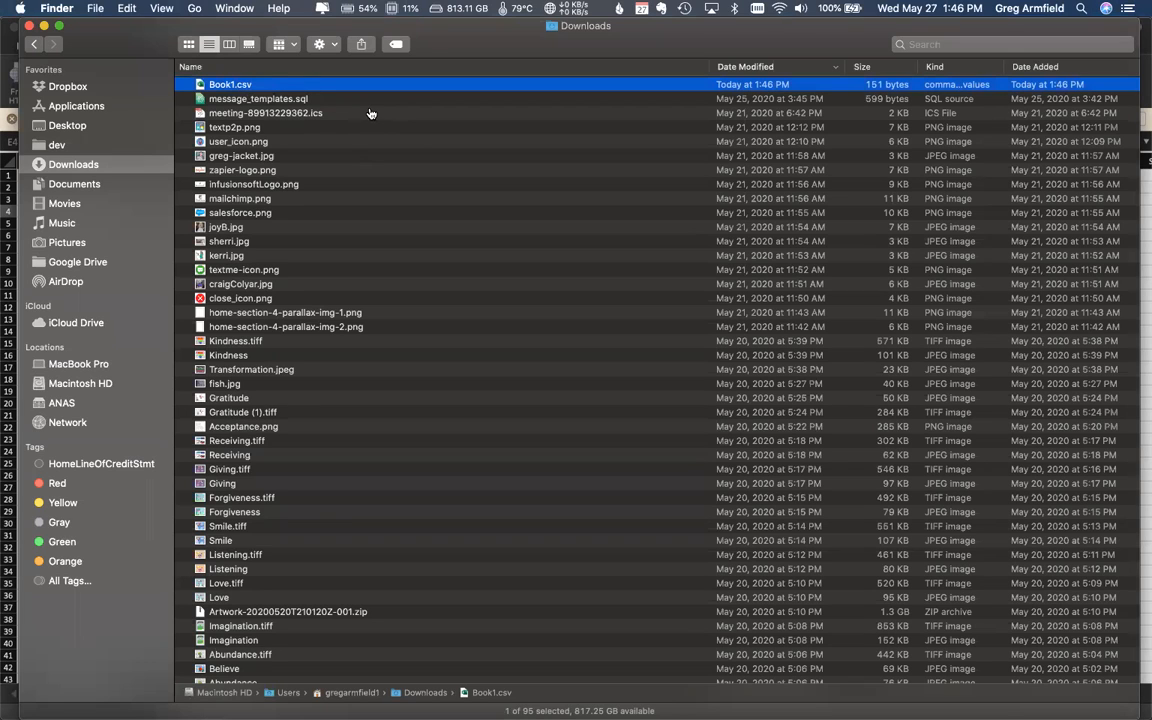
Switch to TextP2P in Firefox and open the contact import page for the list Test list 123
key("super+Tab")
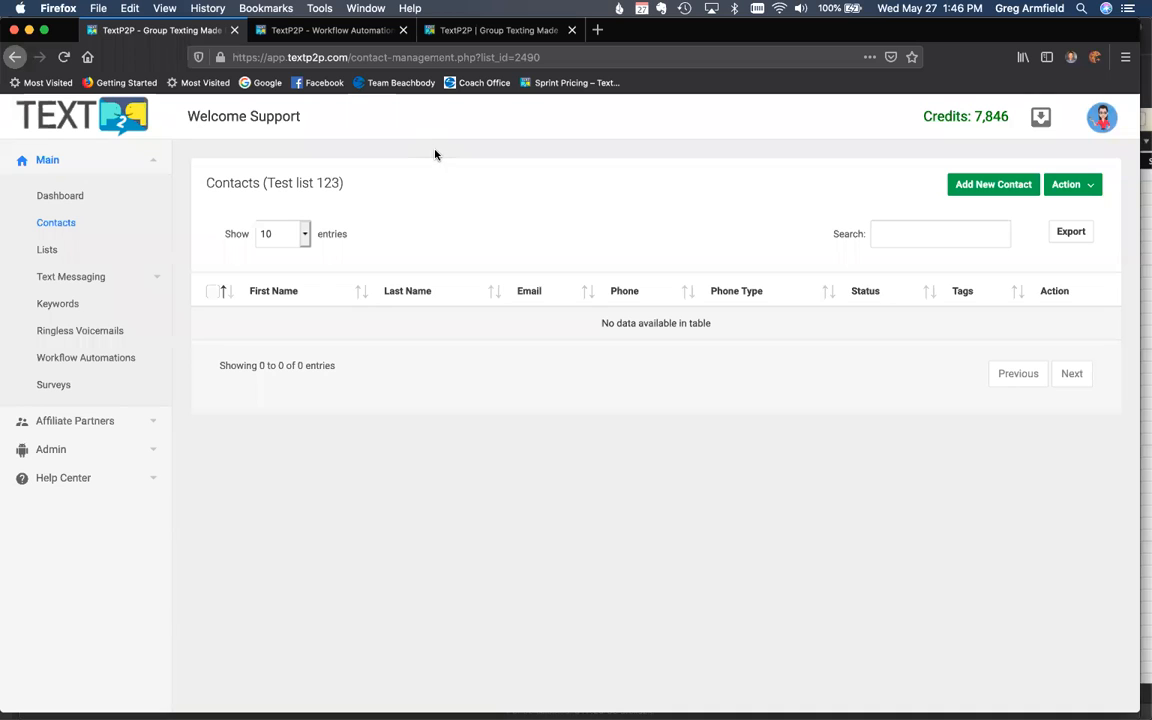
left_click(74, 251)
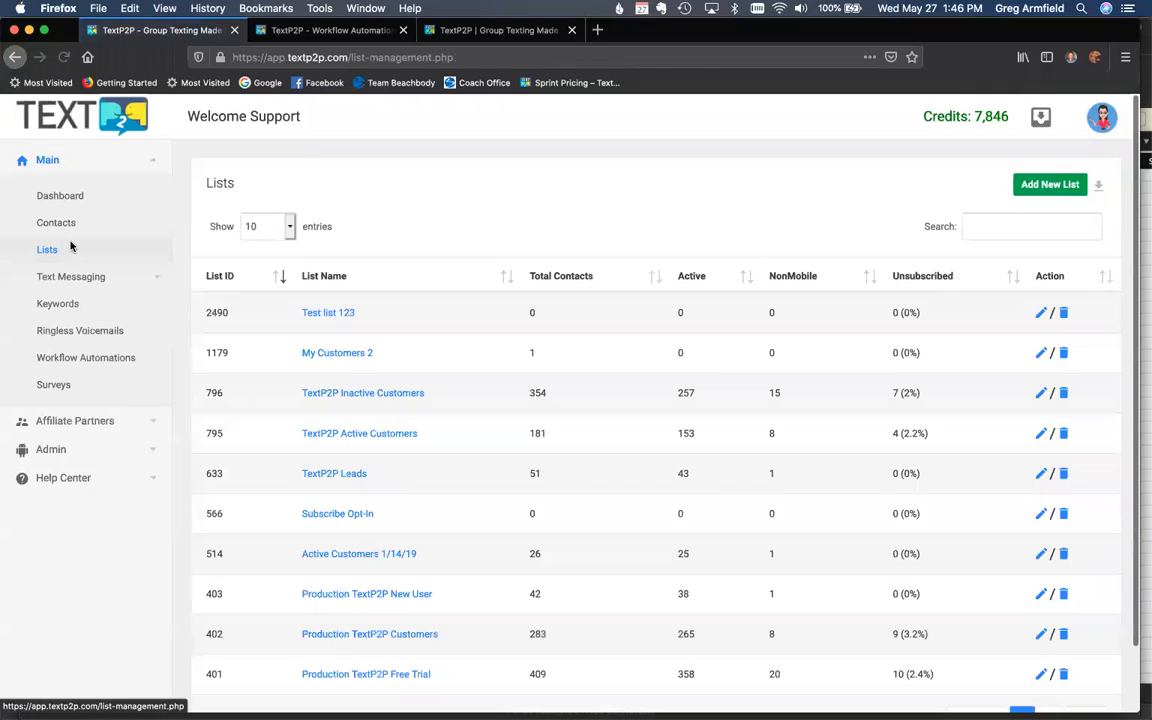
left_click(340, 314)
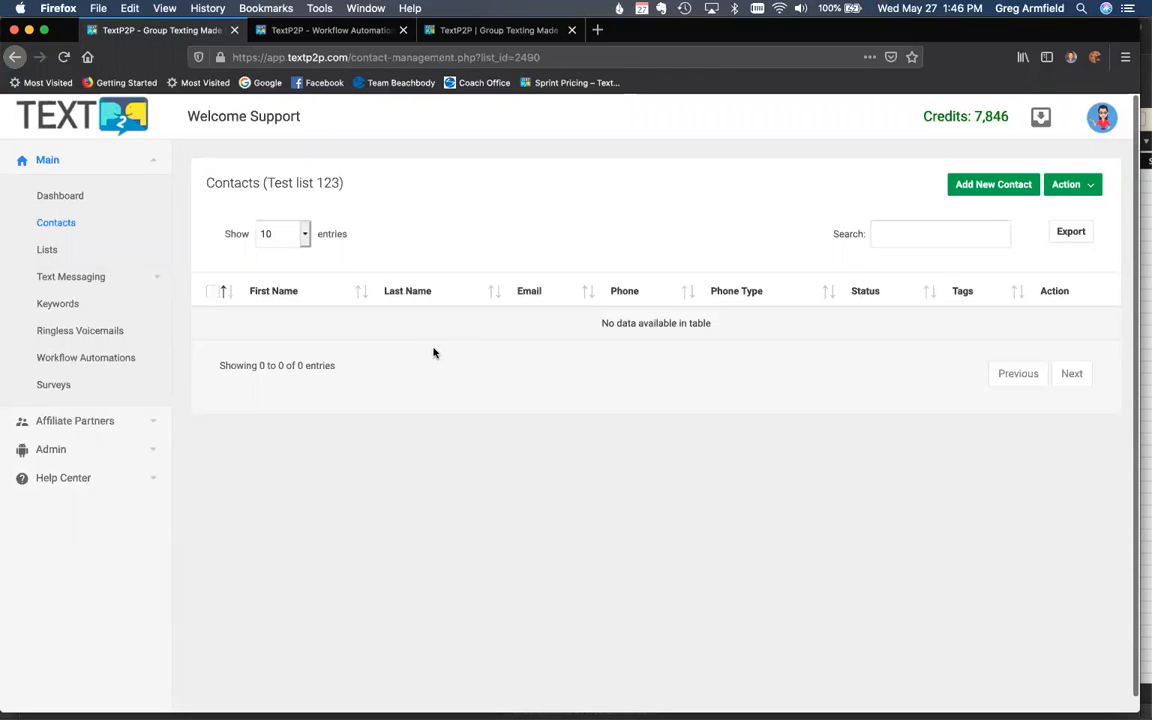
left_click(1096, 189)
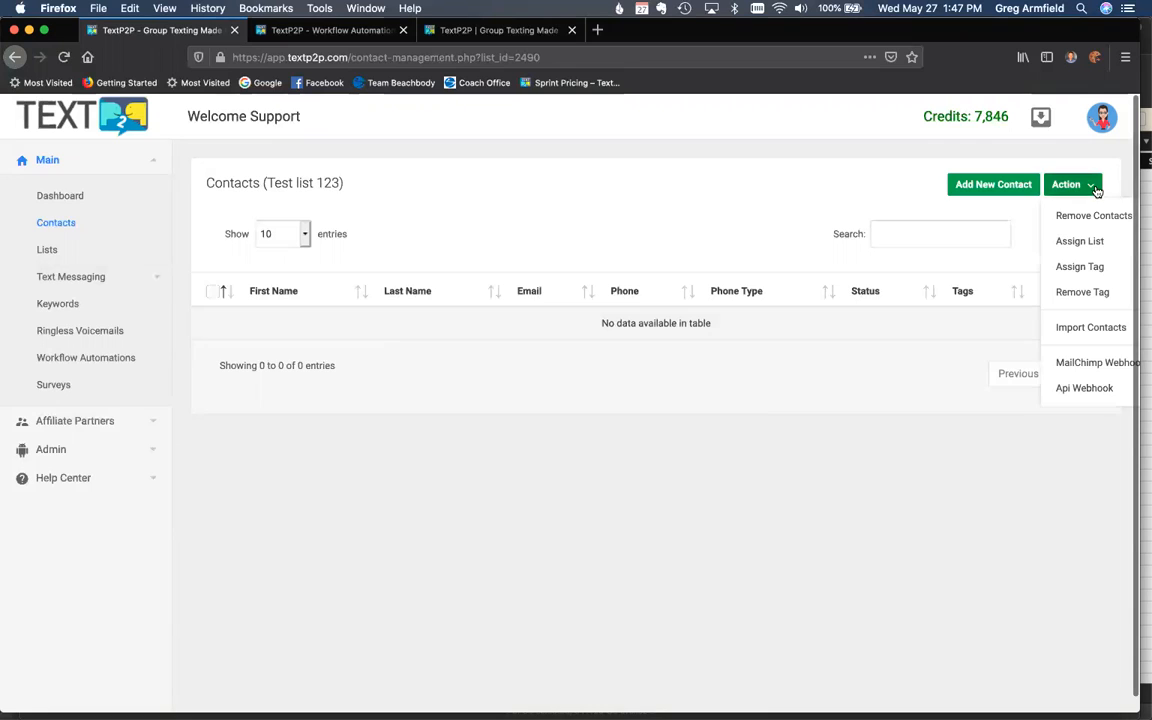
left_click(1104, 330)
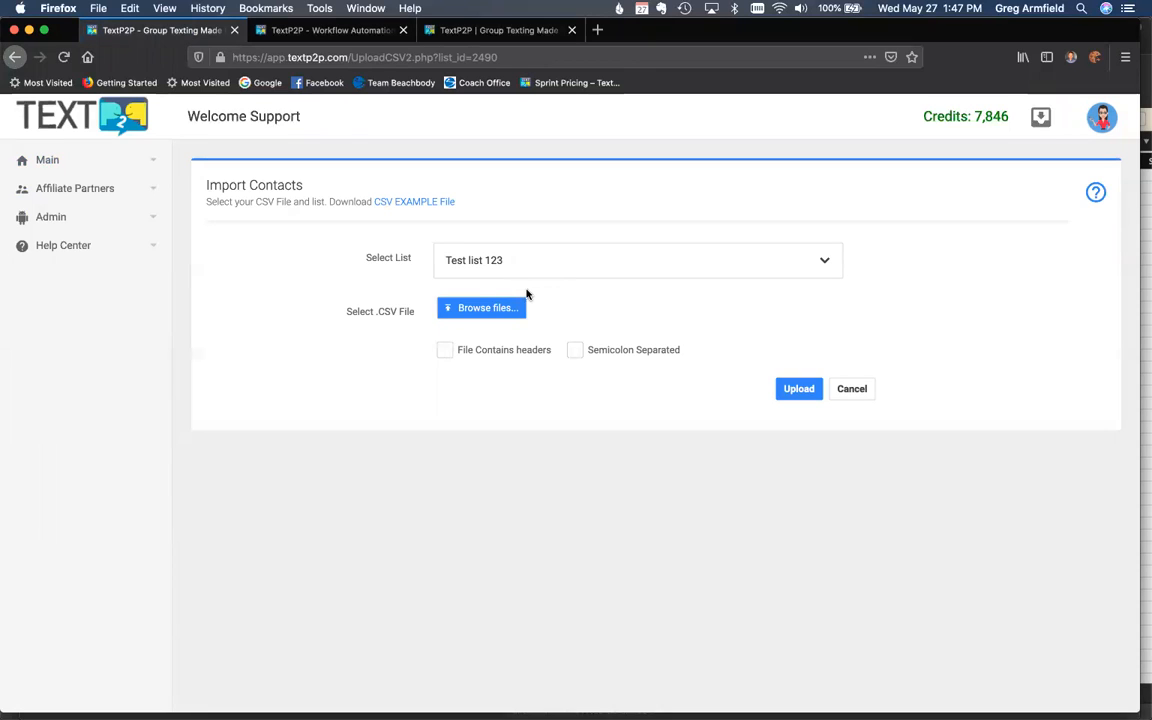
Mark the import file as containing headers and choose Book1.csv from Downloads as the CSV file
left_click(444, 353)
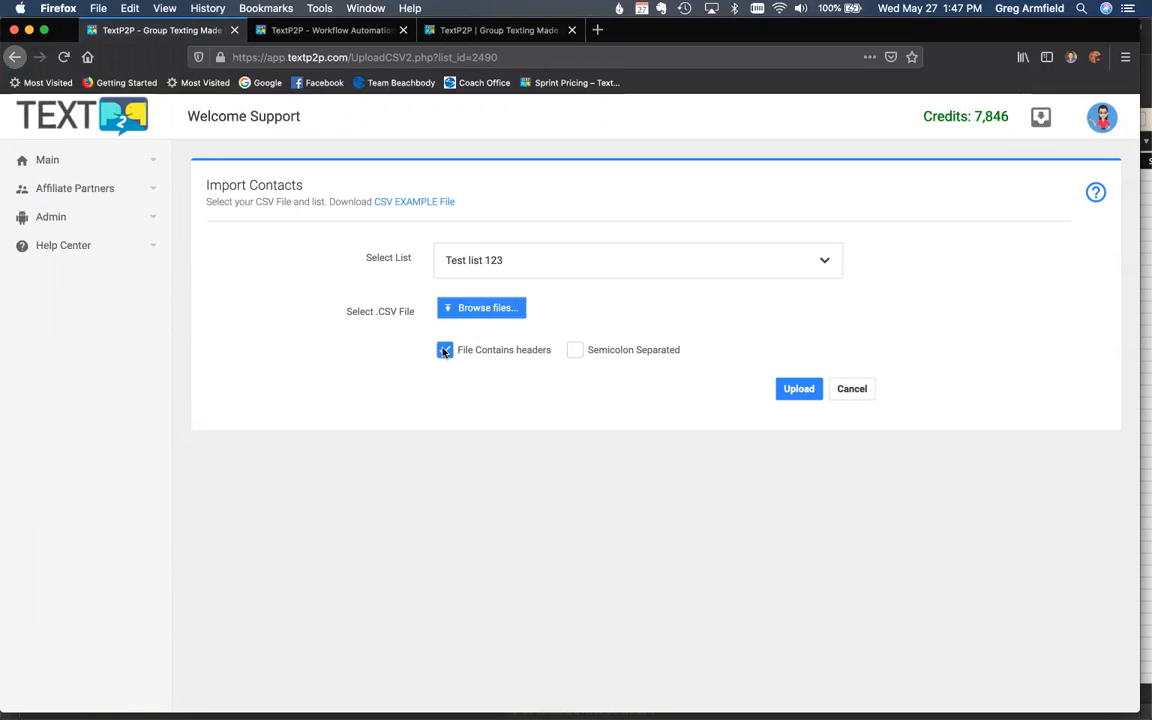
left_click(488, 309)
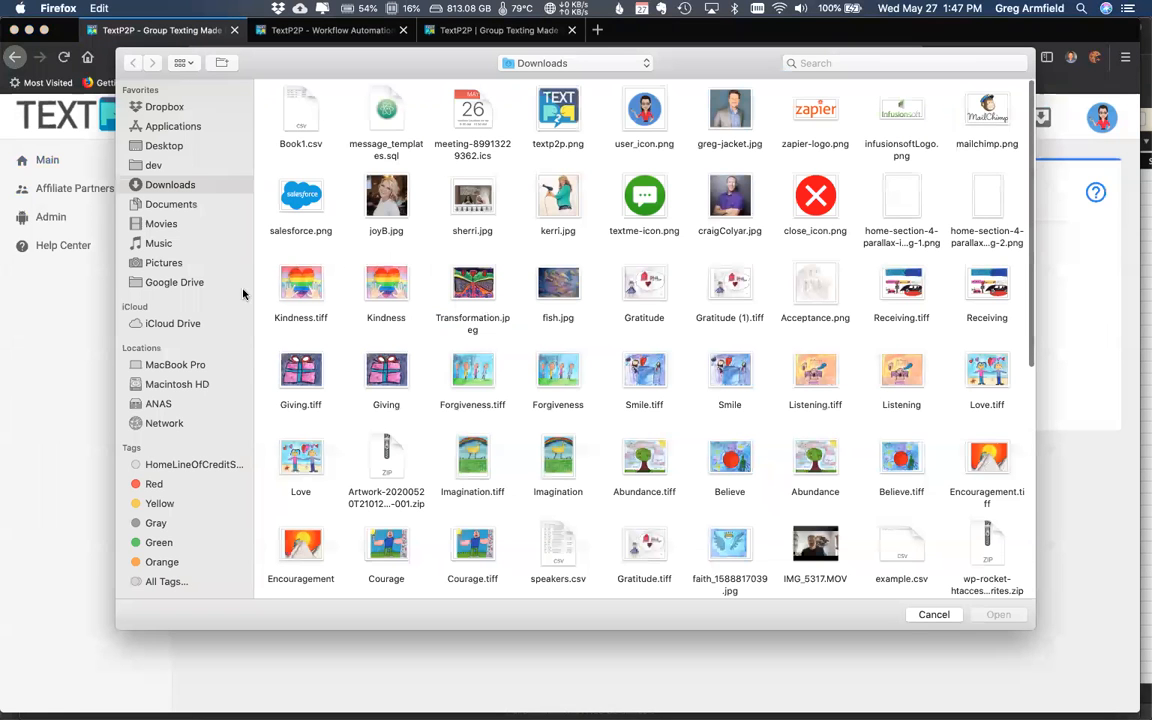
left_click(301, 115)
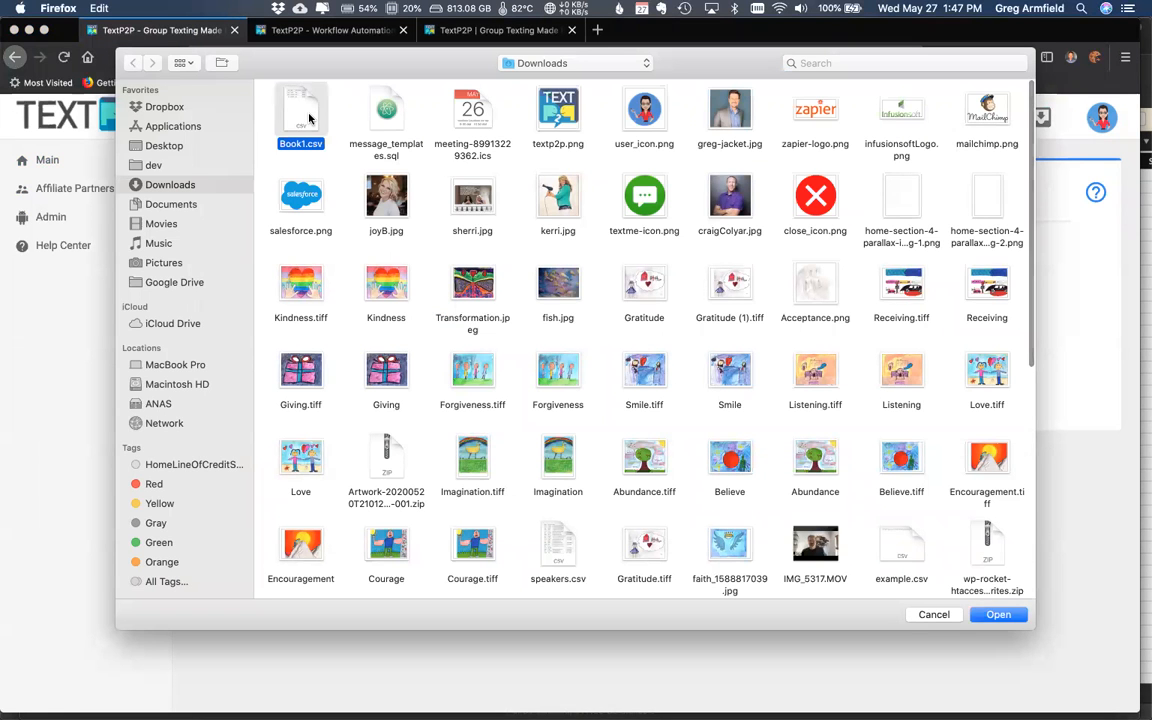
double_click(301, 115)
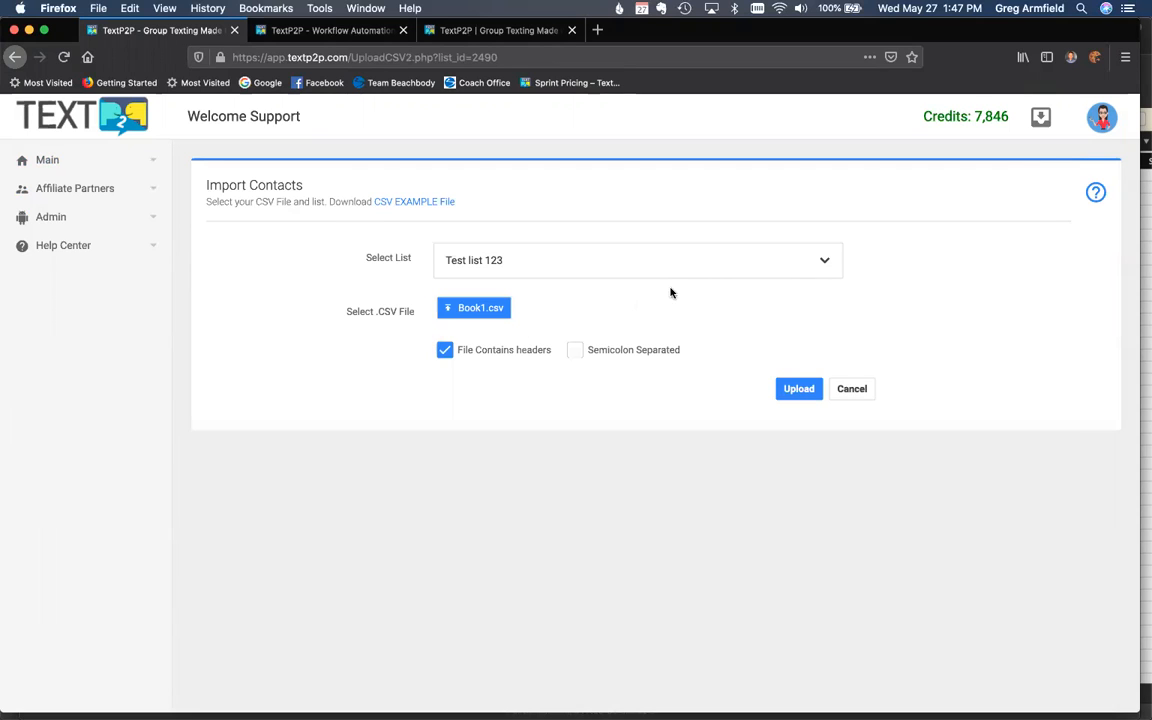
Upload Book1.csv to the list and view the field types available for mapping the First column
left_click(798, 390)
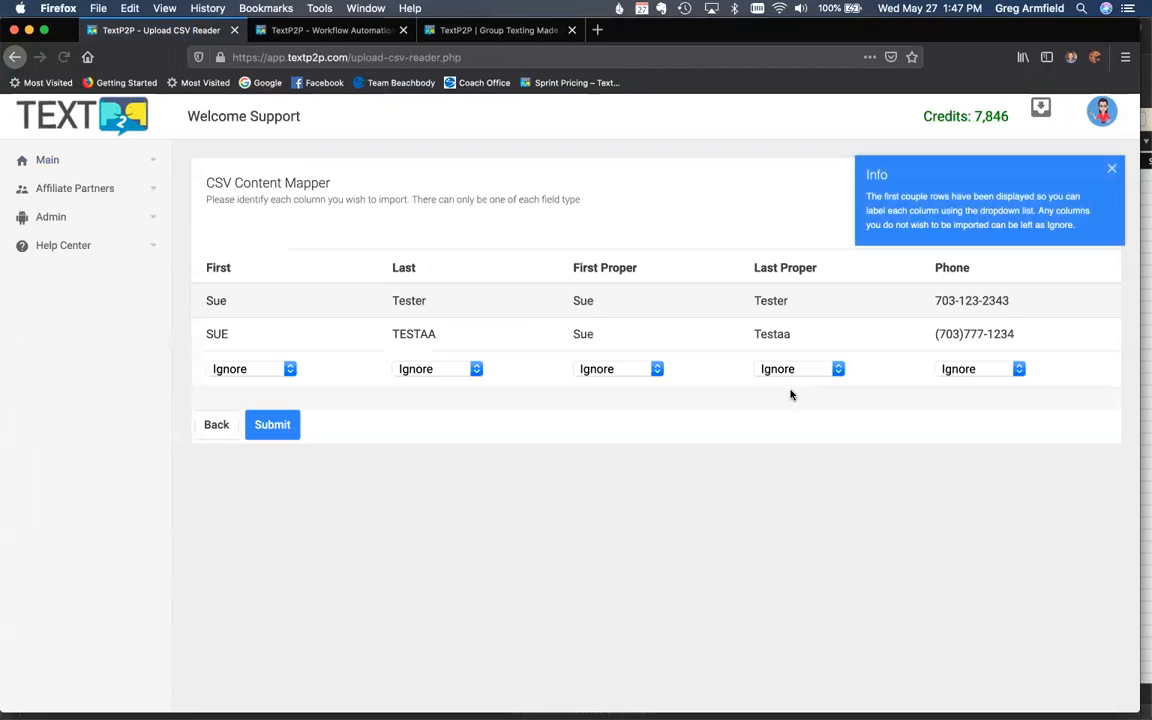
left_click(260, 372)
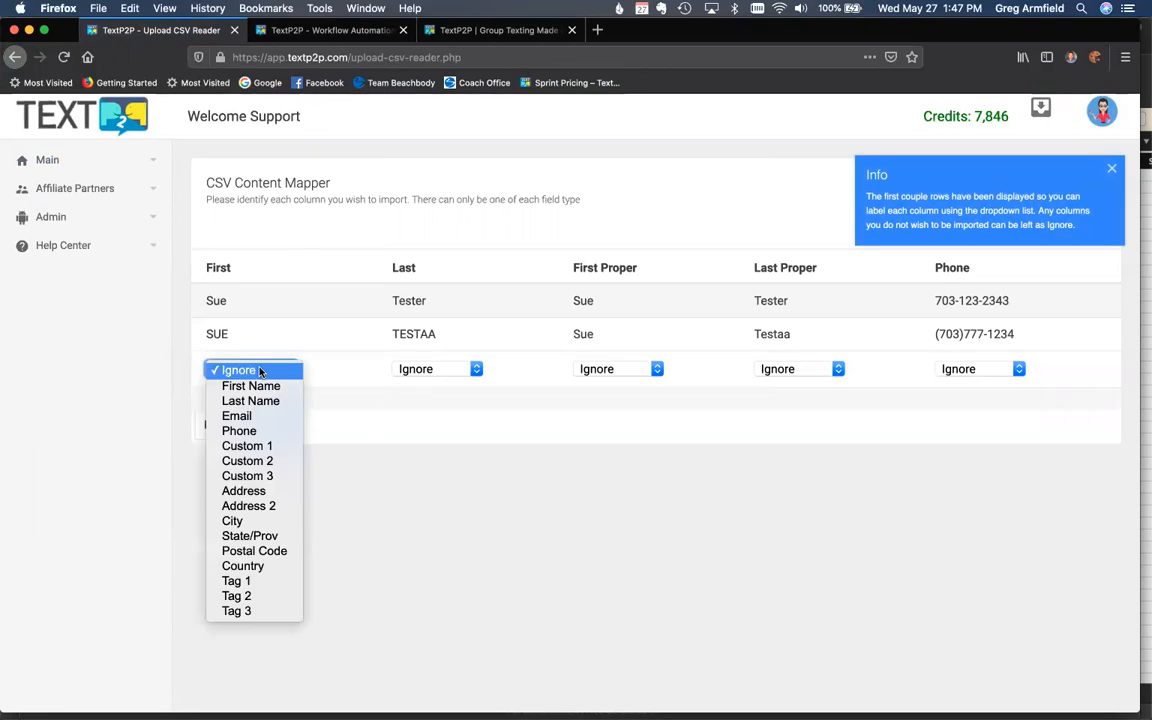
left_click(556, 476)
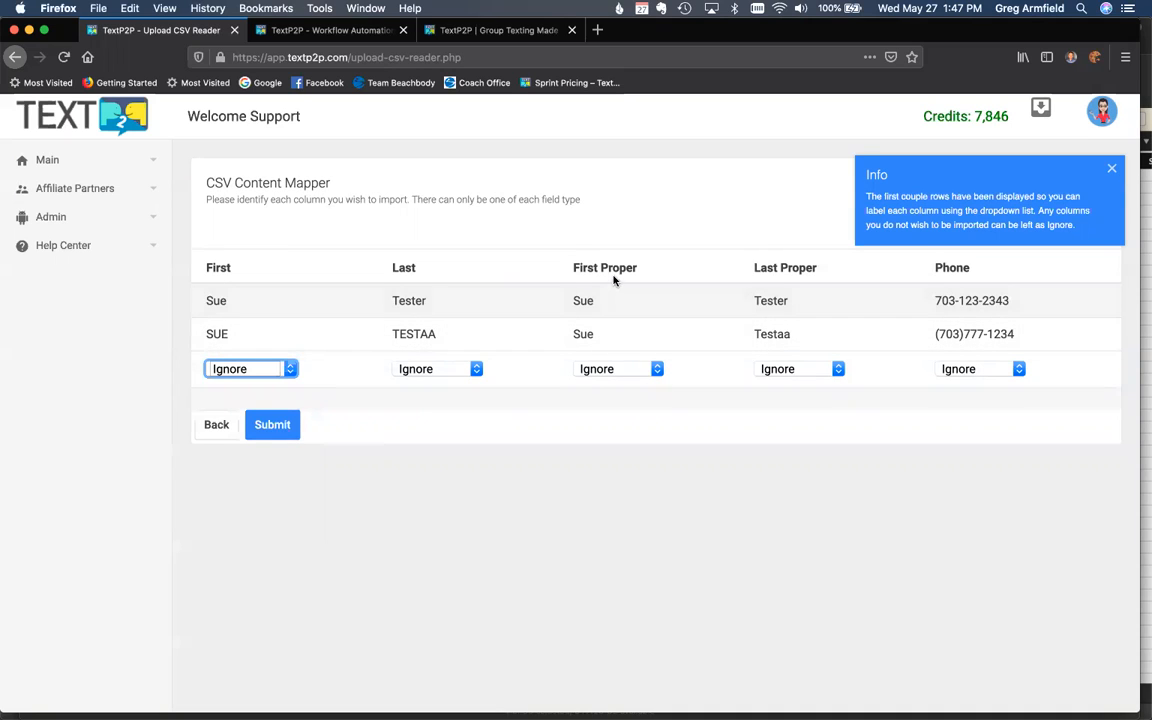
Map First Proper to First Name, Last Proper to Last Name and the Phone column to Phone, and submit the import
left_click(624, 372)
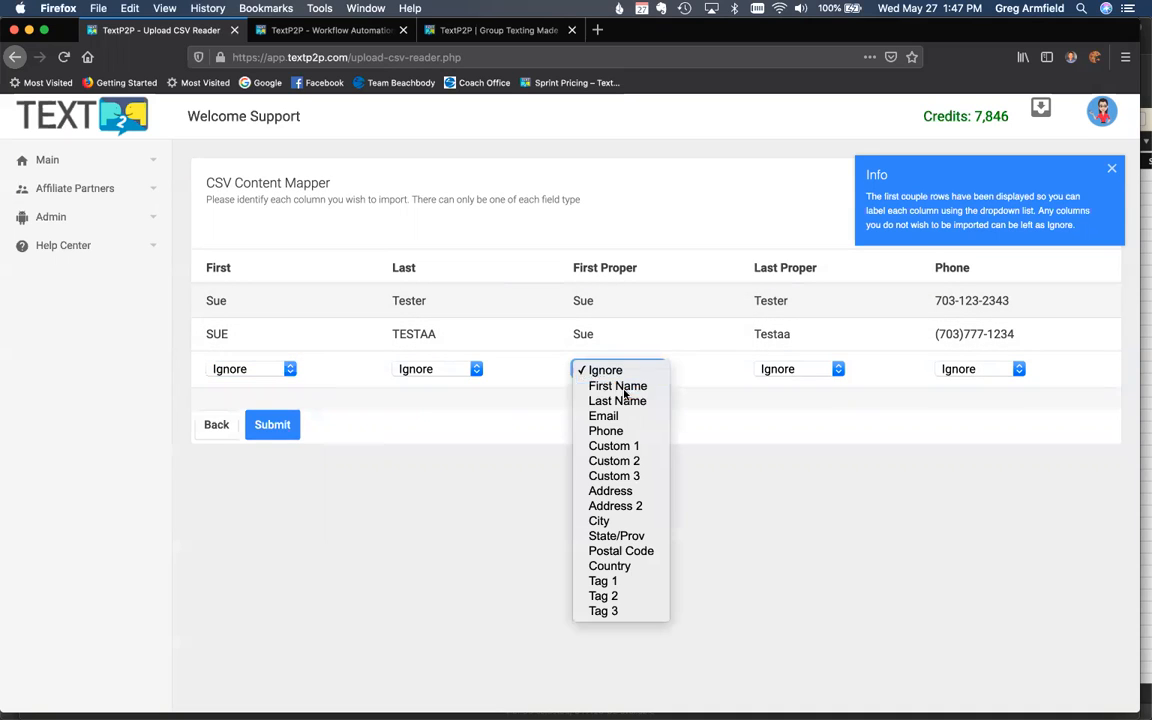
left_click(623, 388)
left_click(814, 373)
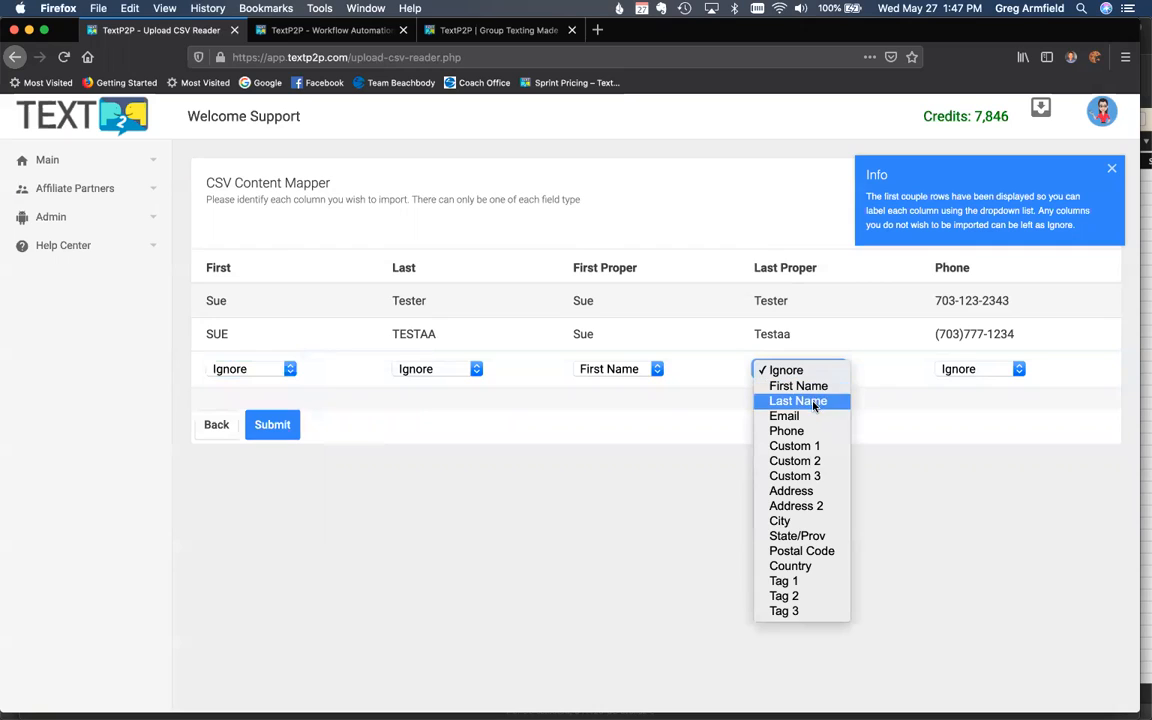
left_click(813, 402)
left_click(1005, 369)
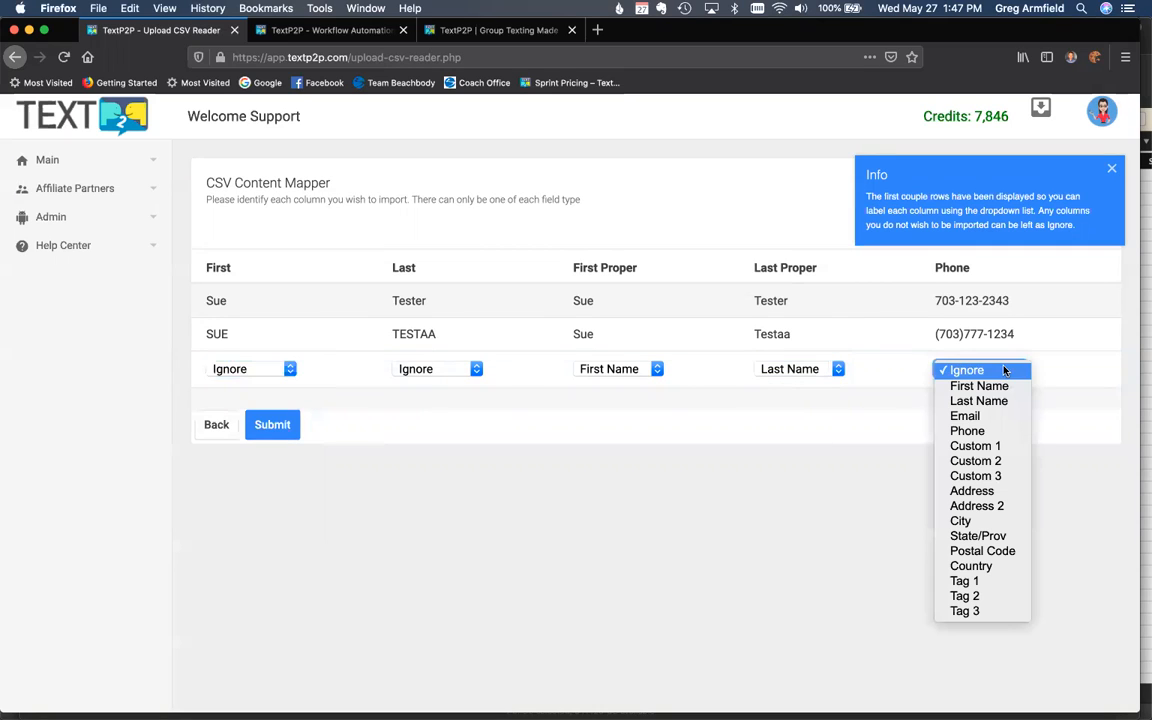
left_click(982, 431)
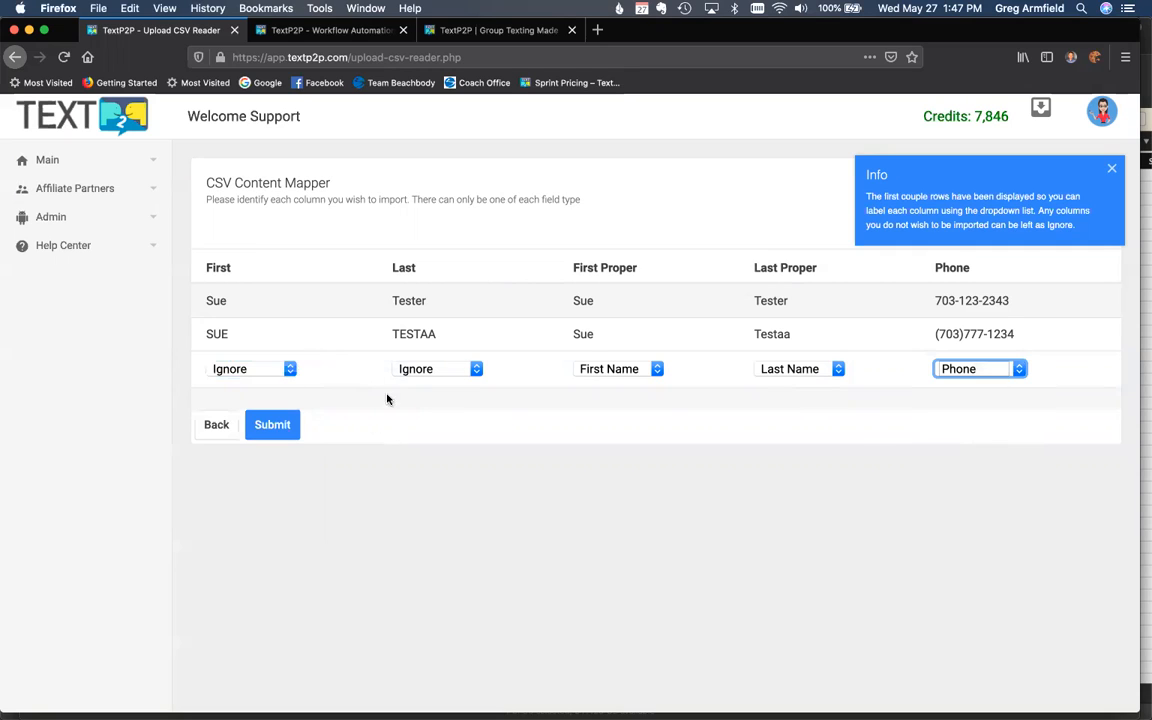
left_click(281, 430)
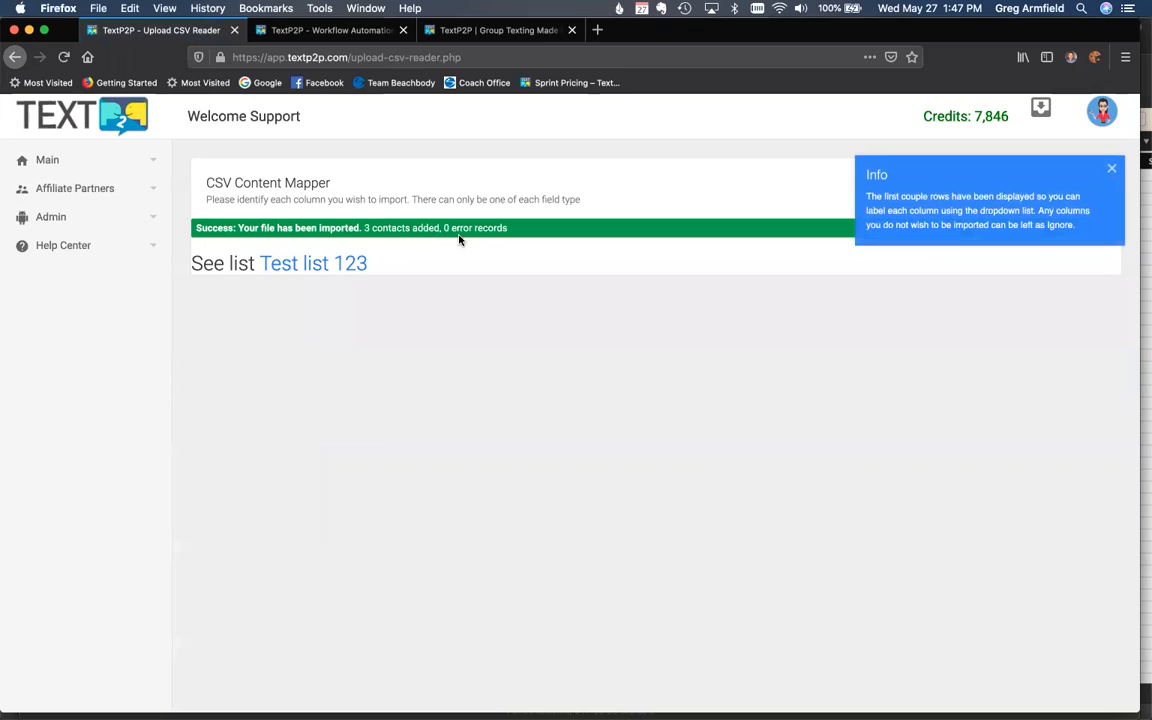
Open the imported list Test list 123 and examine the second contact's main details, notes and list assignments
left_click(312, 264)
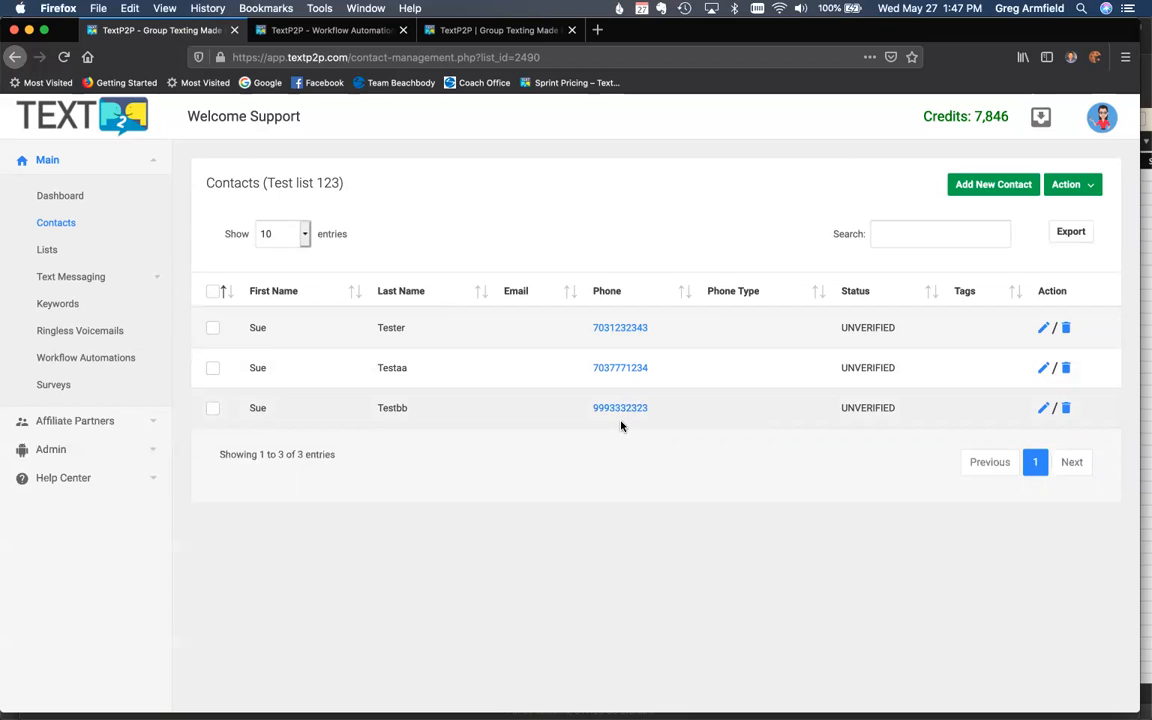
left_click(621, 369)
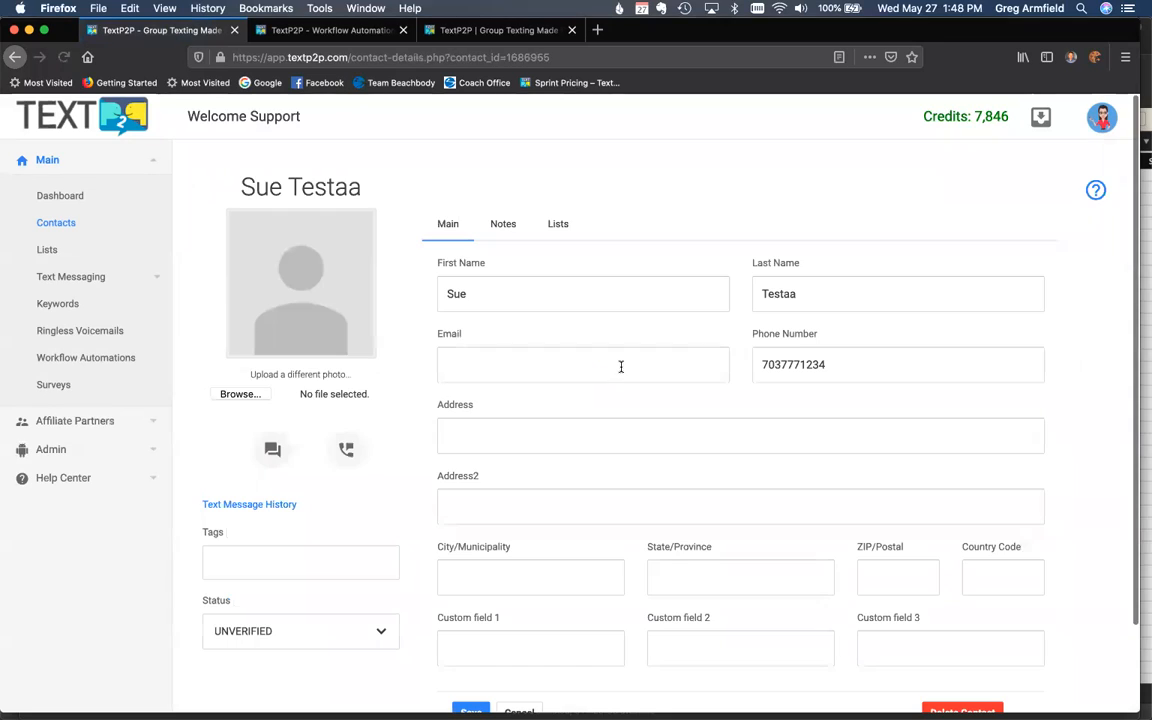
scroll(414, 321, "down", 1)
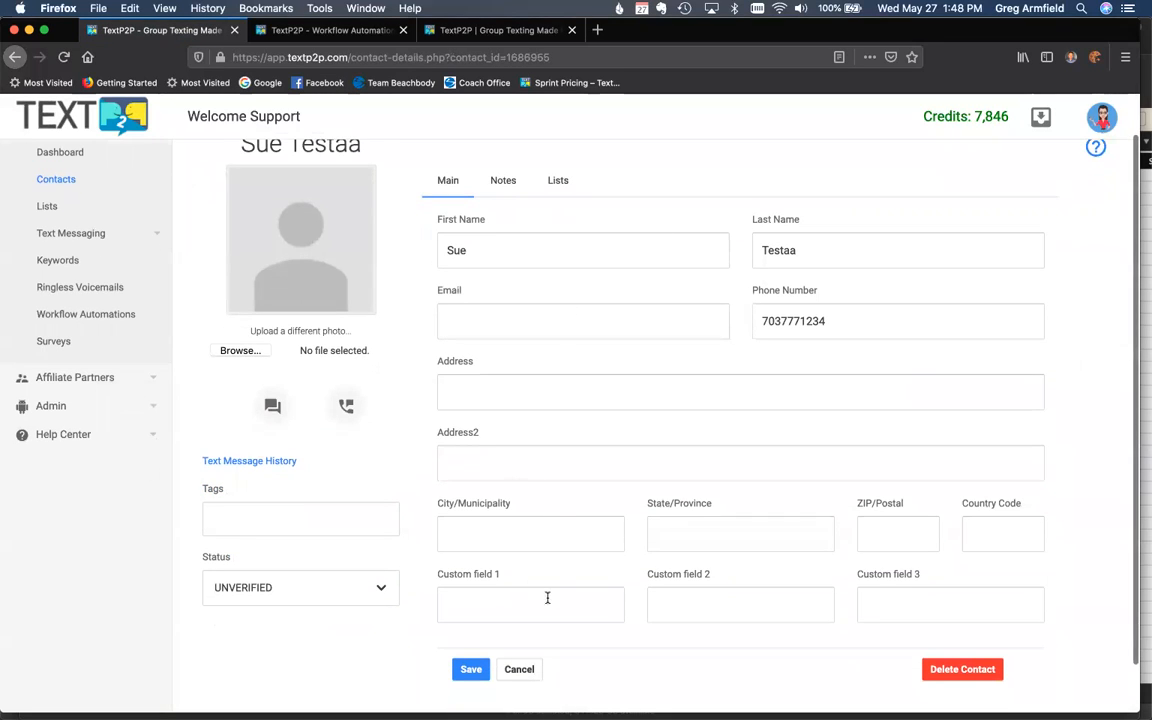
scroll(549, 600, "up", 1)
scroll(551, 609, "up", 1)
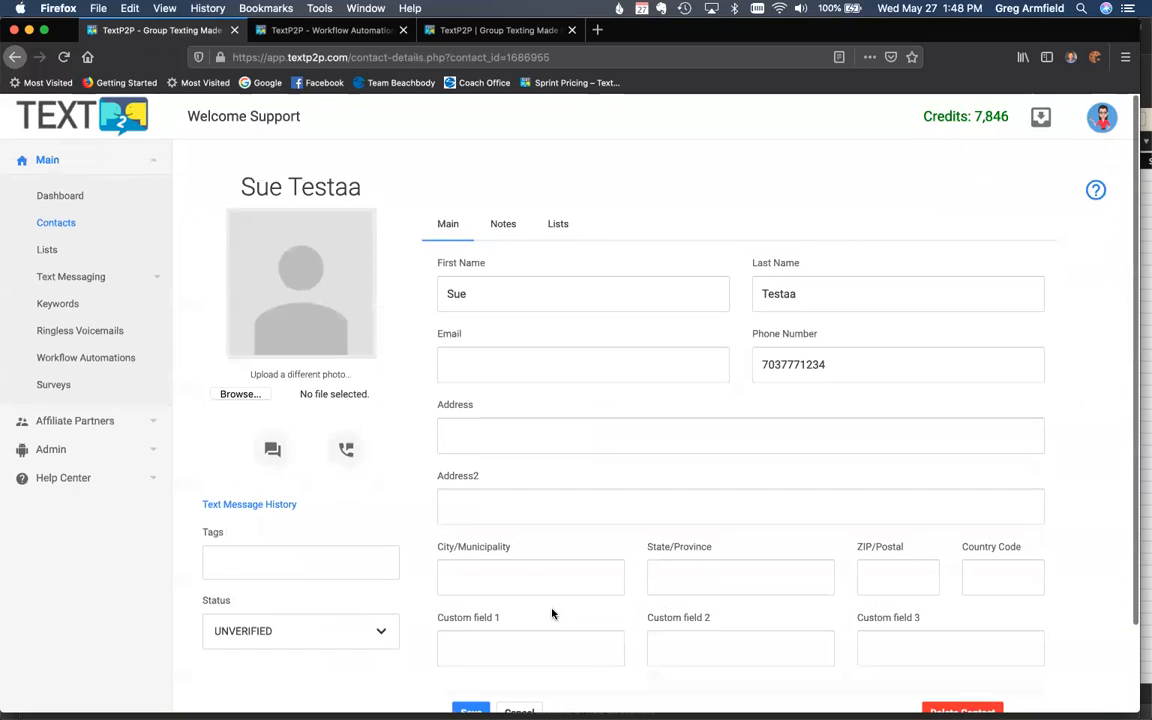
left_click(510, 236)
left_click(555, 228)
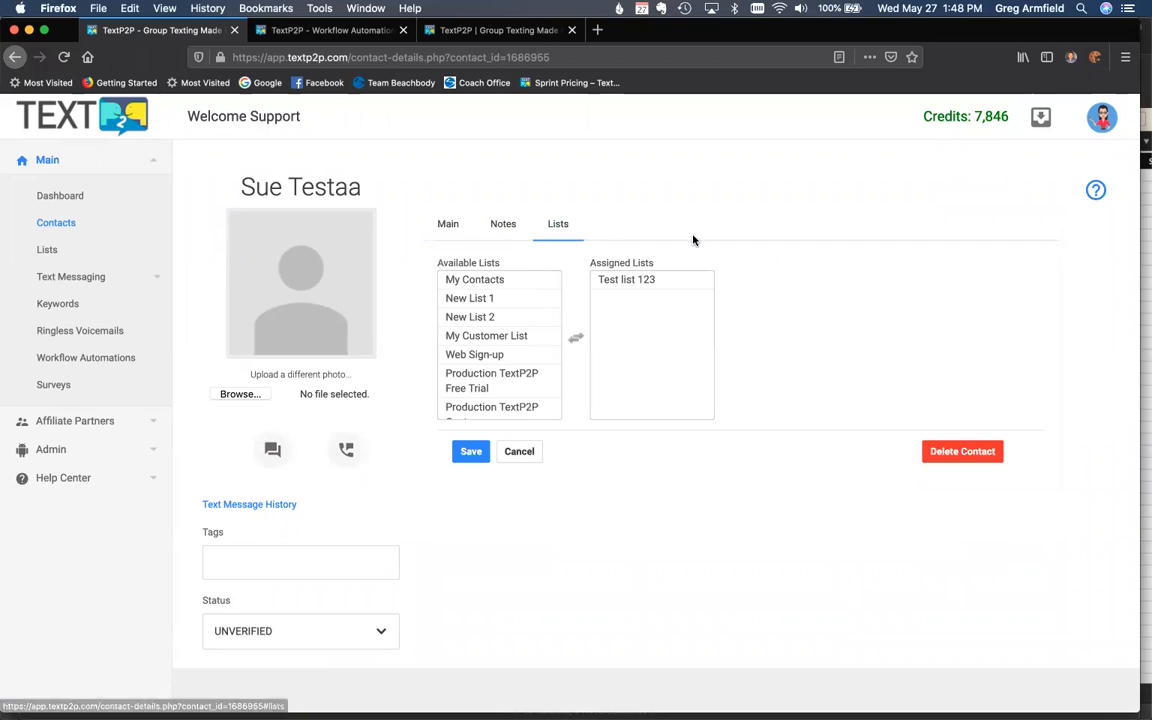
left_click(448, 225)
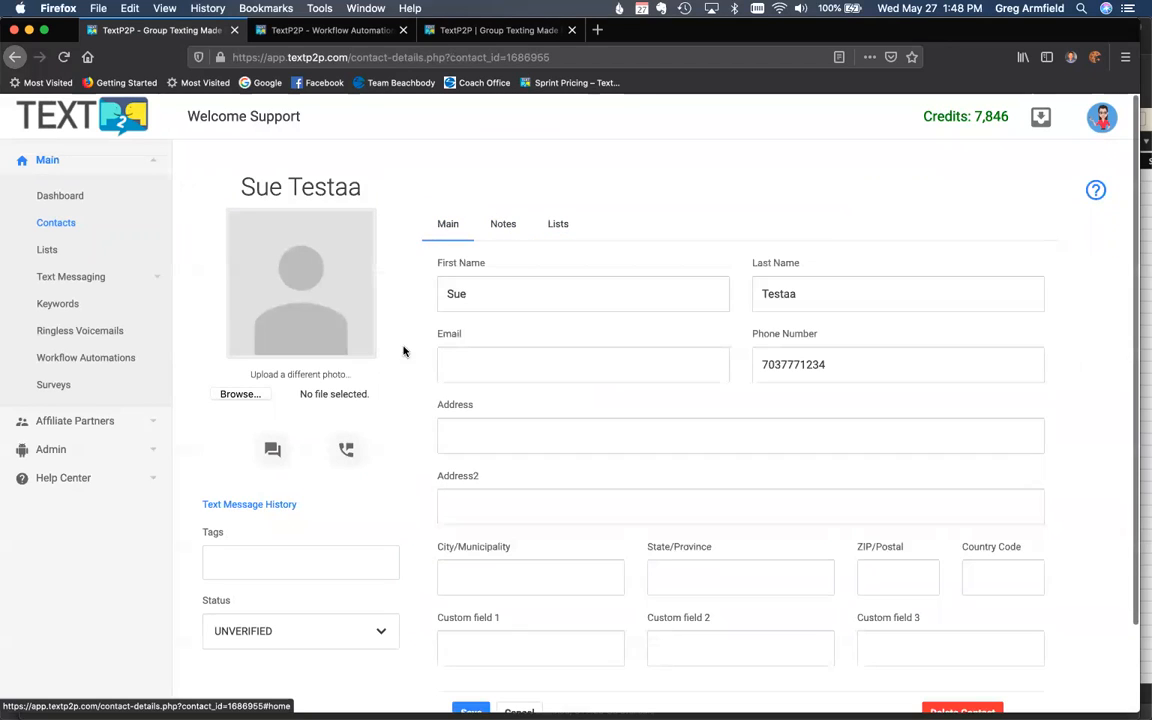
scroll(406, 357, "down", 2)
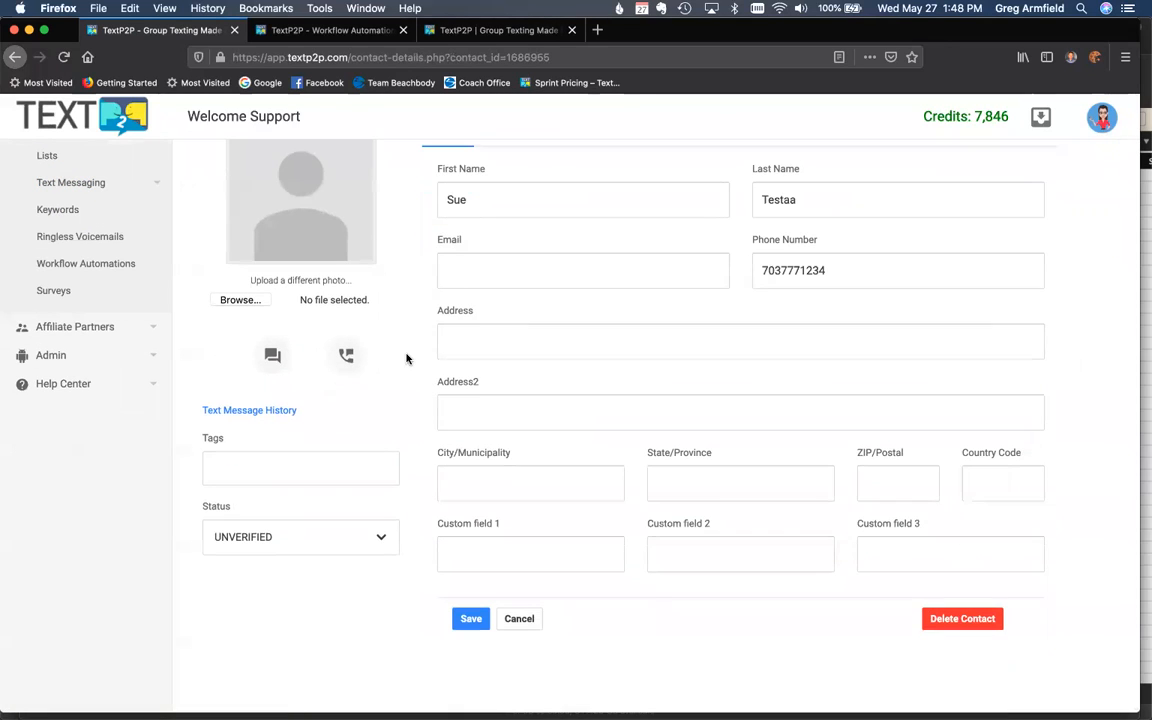